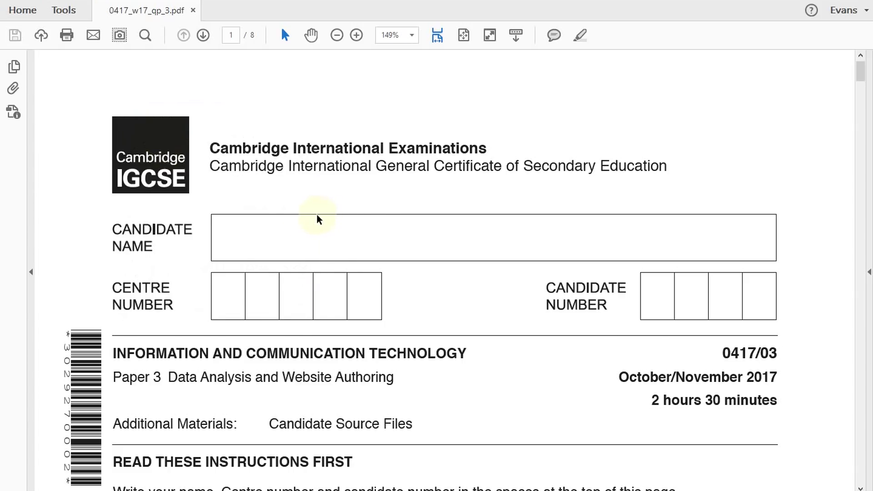
- Scroll the exam paper down to page 2 to show the Task 1 Evidence Document instructions
scroll(317, 219, "down", 15)
scroll(317, 219, "down", 15)
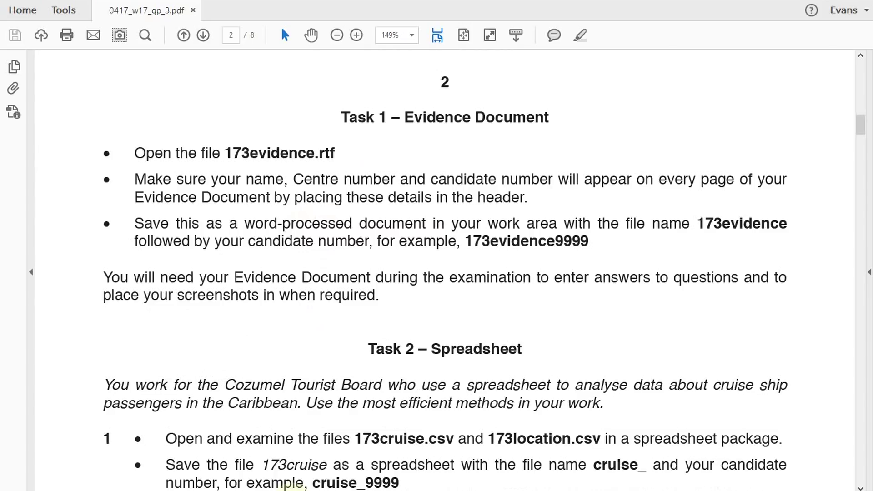
- Open the 173evidence file from the SFiles folder in Word
left_click(257, 488)
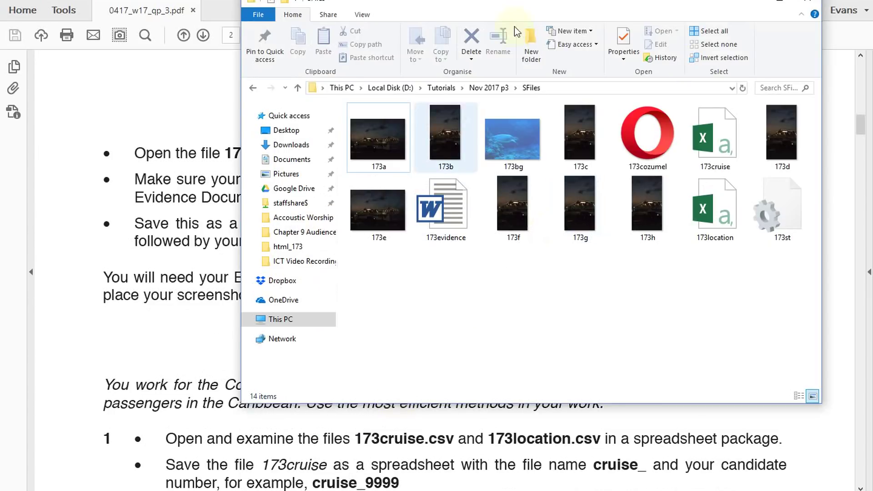
left_click_drag(536, 4, 461, 196)
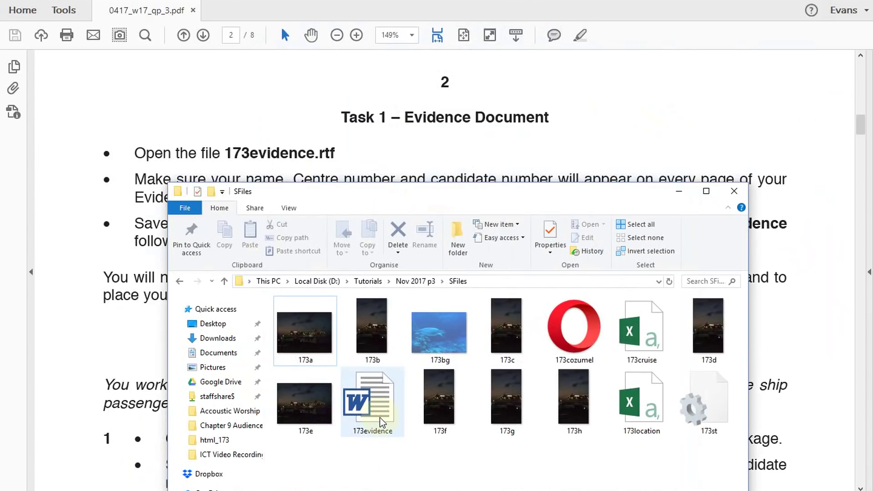
right_click(375, 399)
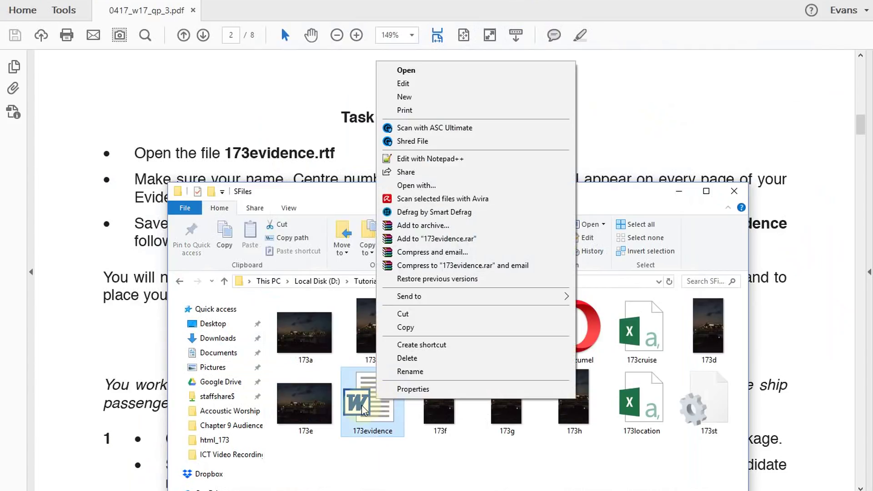
left_click(462, 69)
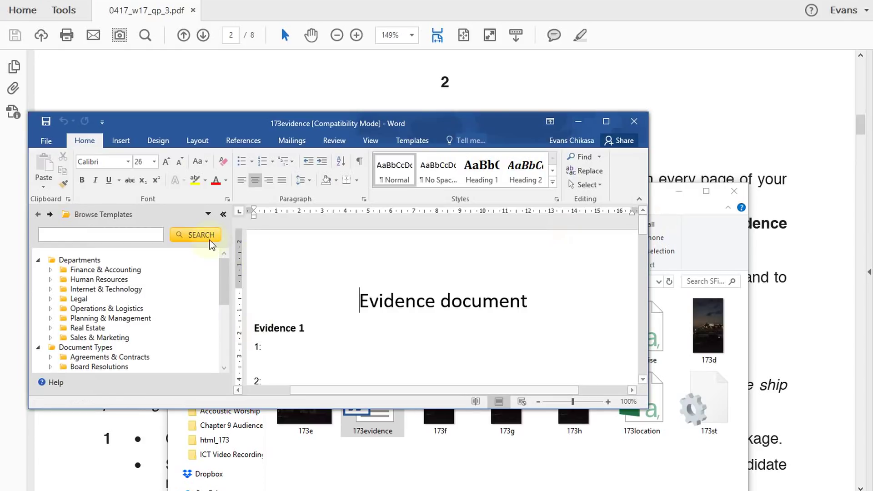
- Maximize Word and insert a Blank (Three Columns) header into 173evidence
left_click(604, 122)
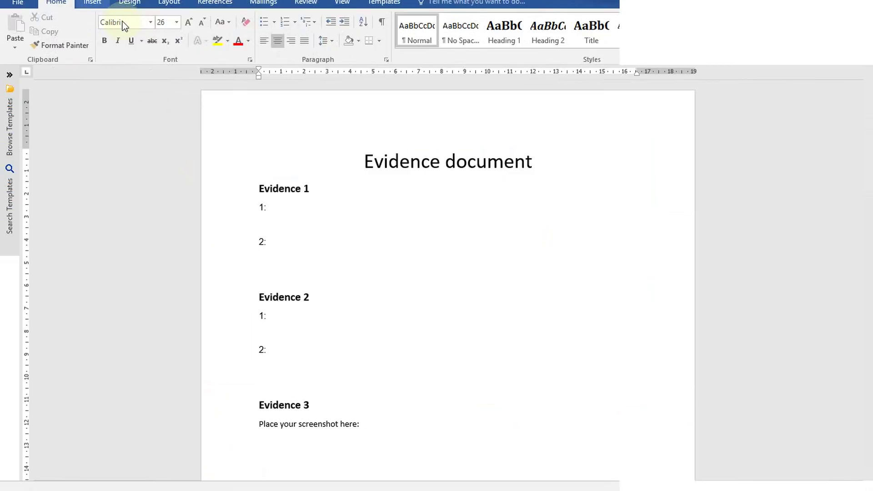
scroll(219, 39, "down", 1)
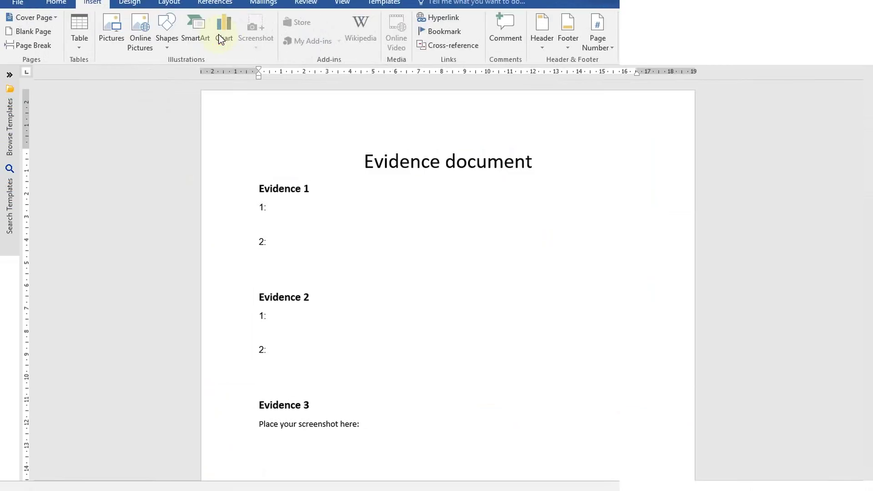
left_click(550, 46)
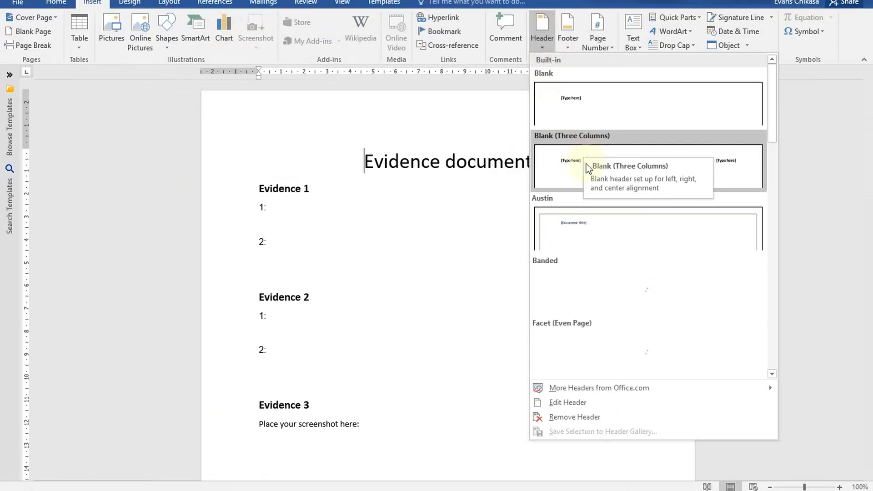
left_click(590, 162)
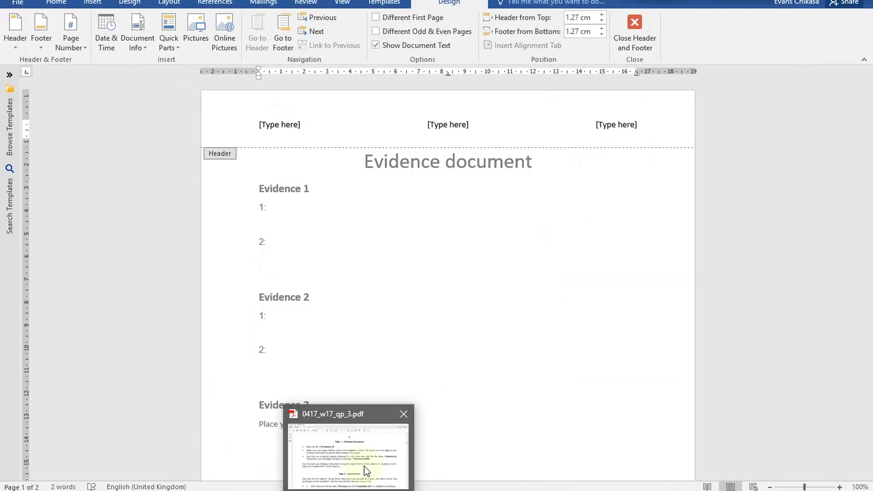
- Put the candidate's name, centre number and candidate number in the left, middle and right header slots
mouse_move(364, 465)
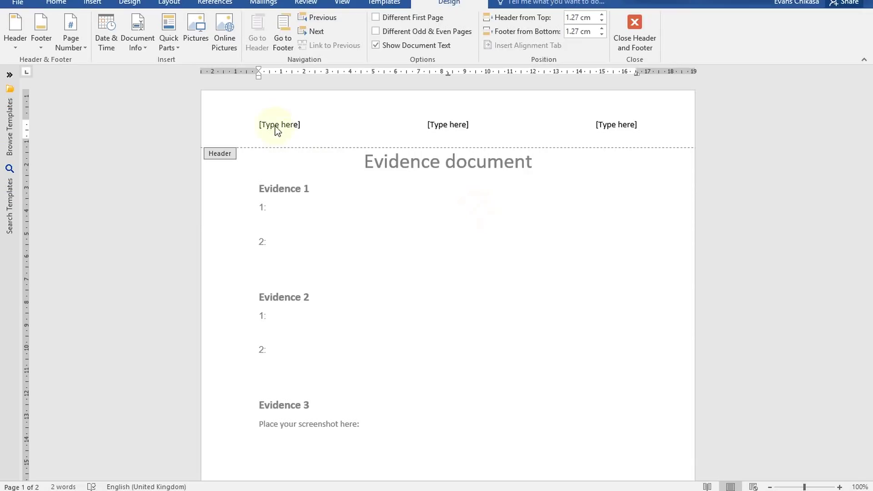
left_click(277, 127)
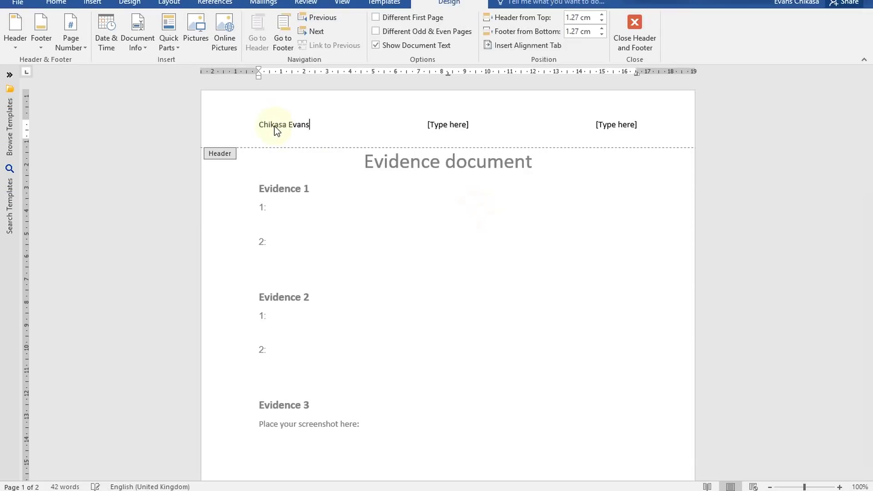
left_click(447, 126)
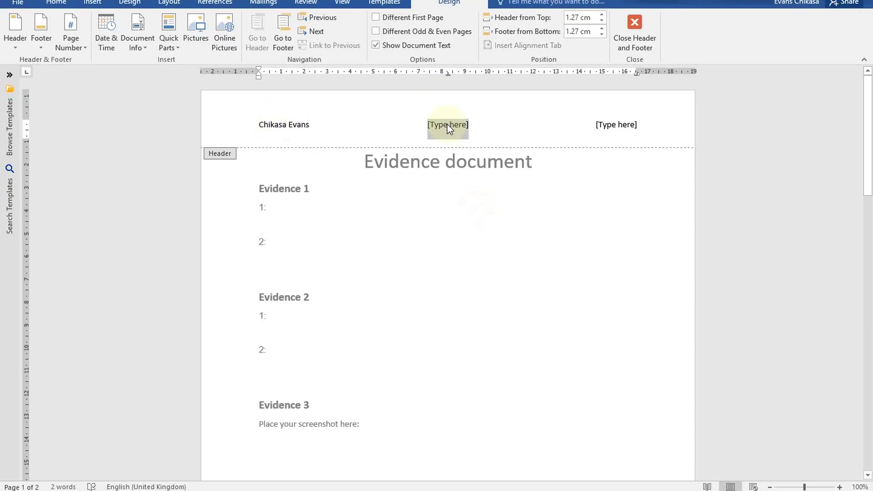
type("ZM556")
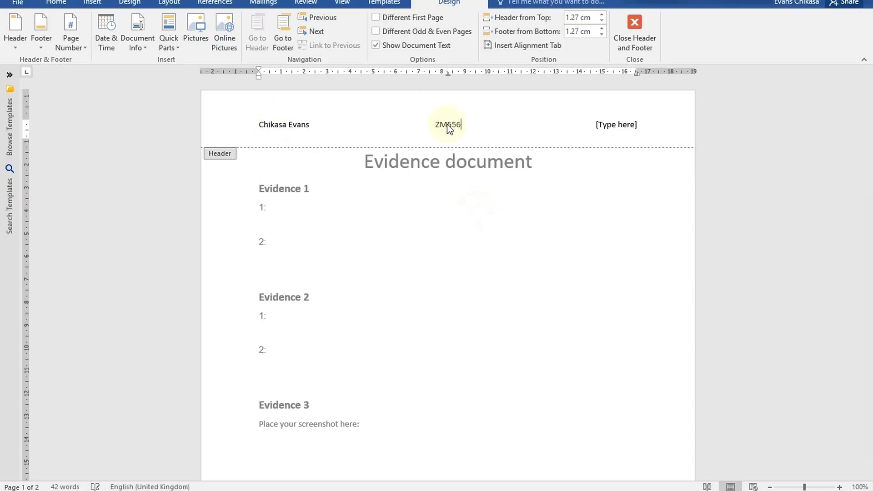
left_click(618, 126)
left_click(634, 38)
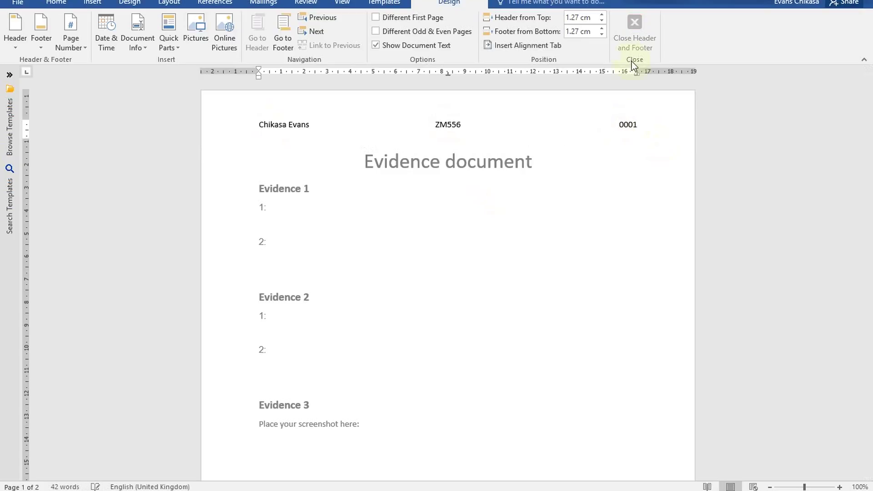
left_click(20, 3)
- Save to SFiles as a Word Document named 173evidence plus the candidate number, accepting the format upgrade
left_click(29, 119)
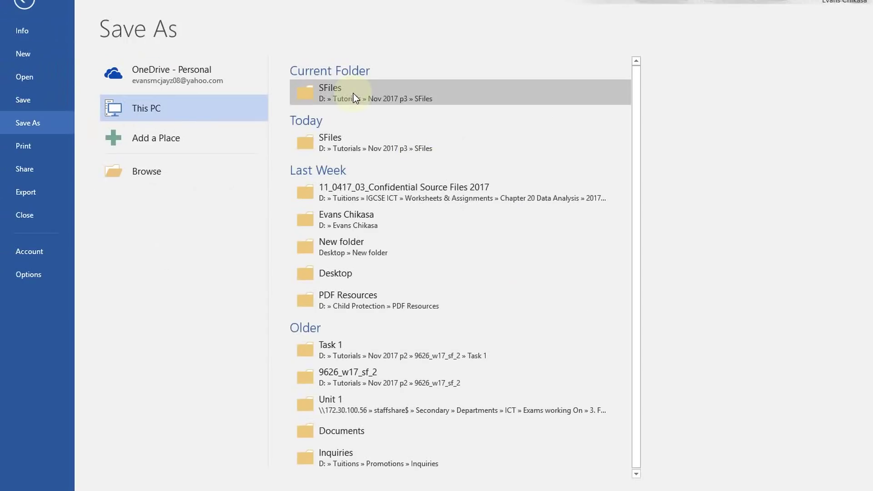
left_click(355, 98)
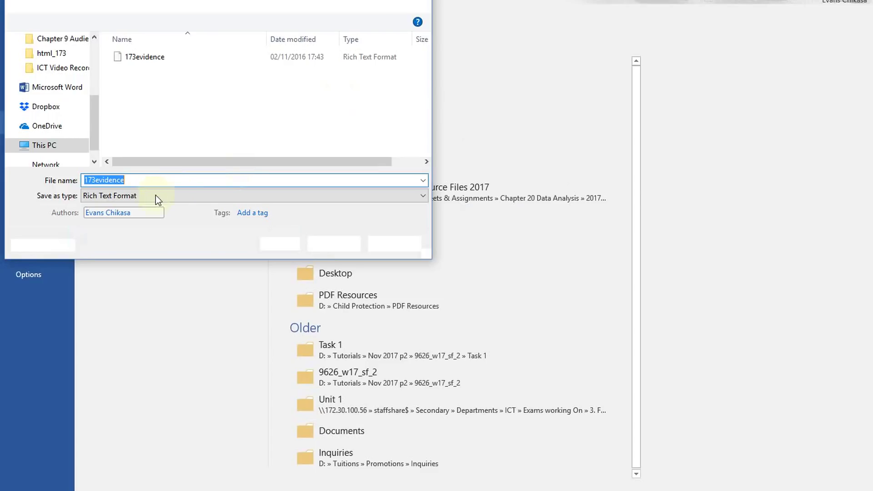
left_click(156, 196)
left_click(126, 209)
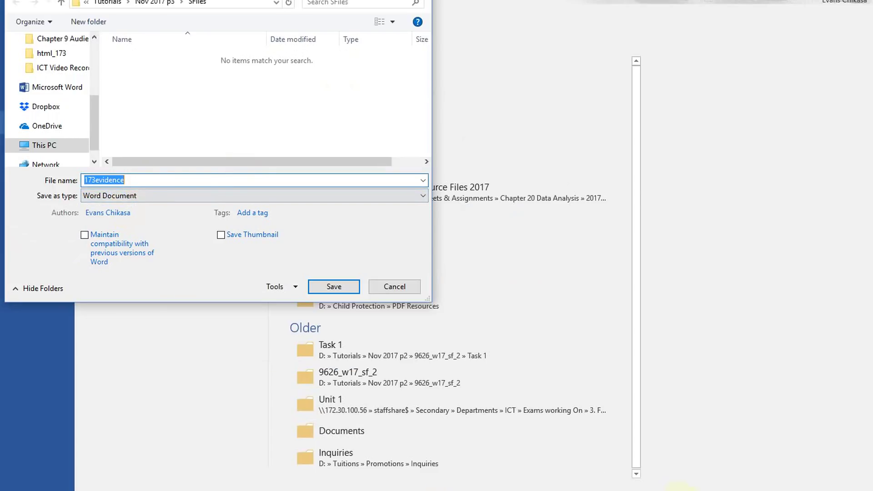
mouse_move(609, 489)
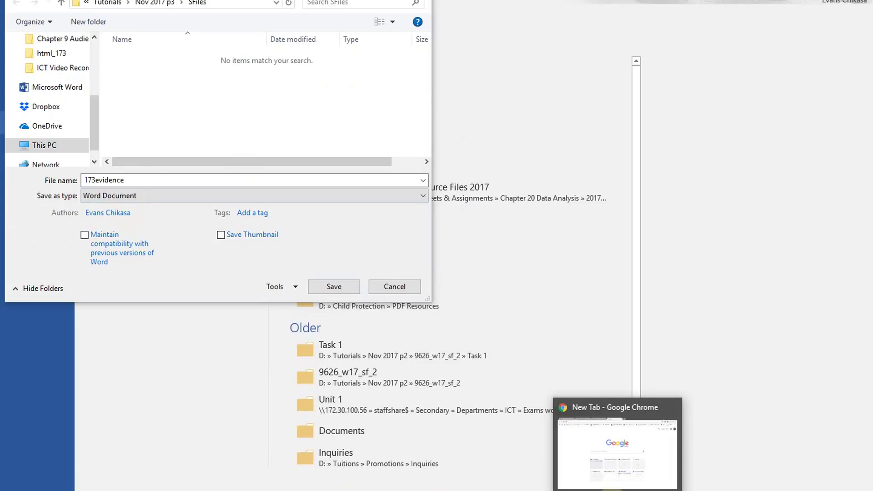
mouse_move(348, 490)
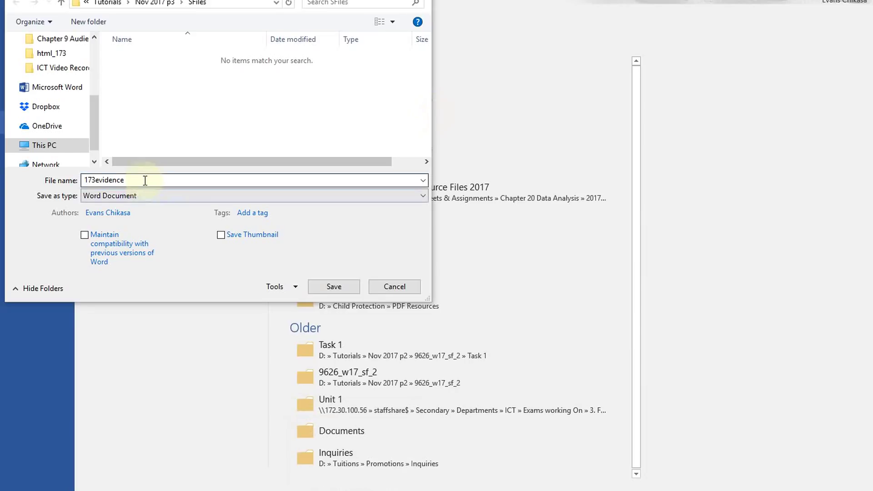
left_click(145, 180)
left_click(333, 286)
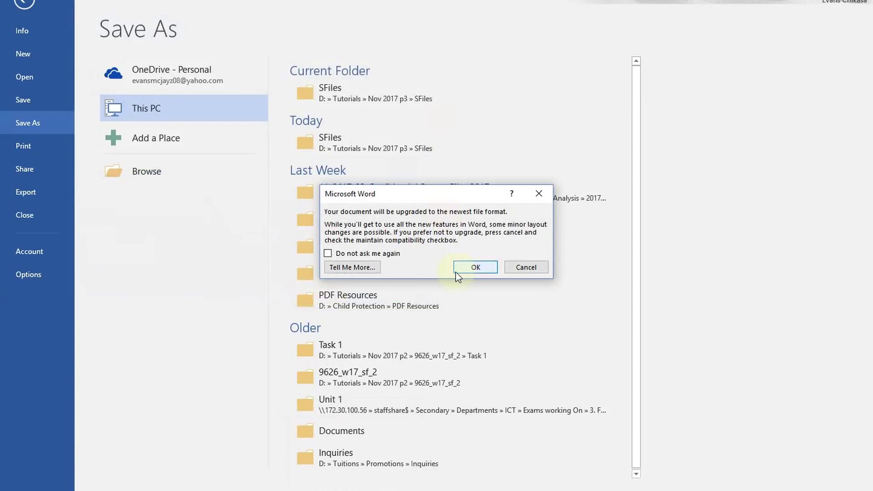
left_click(475, 267)
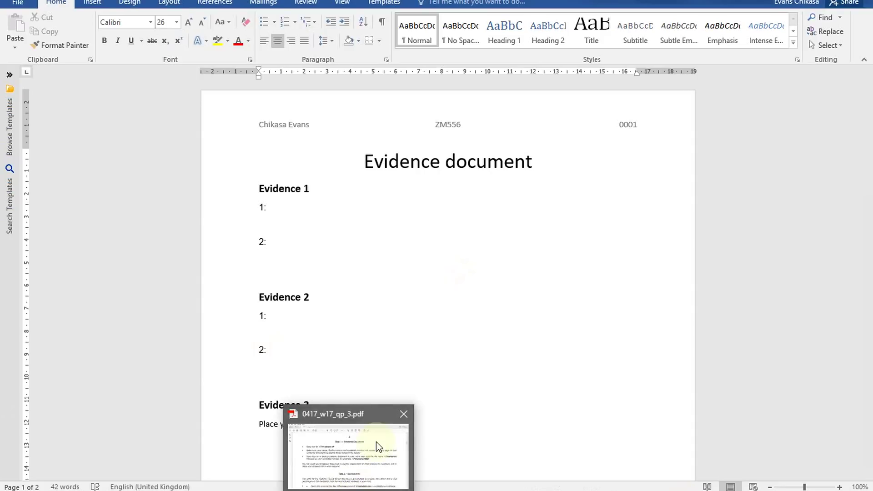
- Bring the exam paper forward and scroll to the Task 2 – Spreadsheet instructions
left_click(375, 443)
scroll(430, 280, "down", 2)
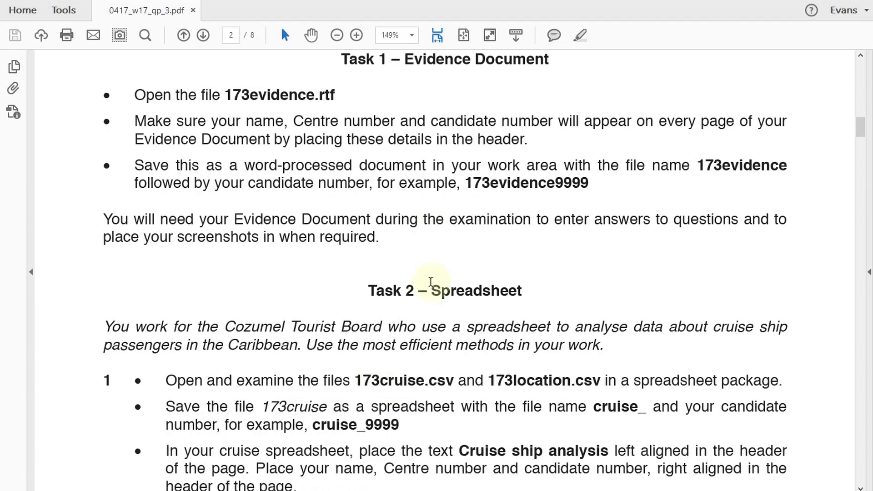
scroll(430, 280, "down", 3)
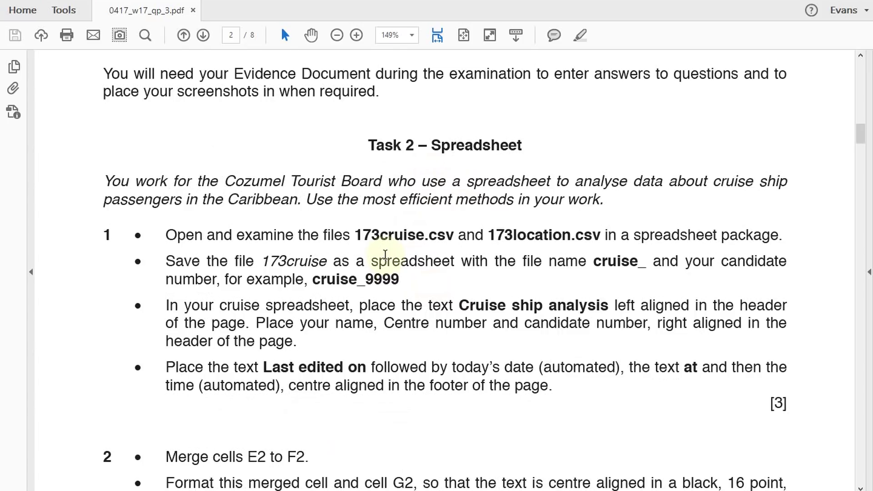
- Open 173cruise and 173location together from the SFiles folder
mouse_move(322, 487)
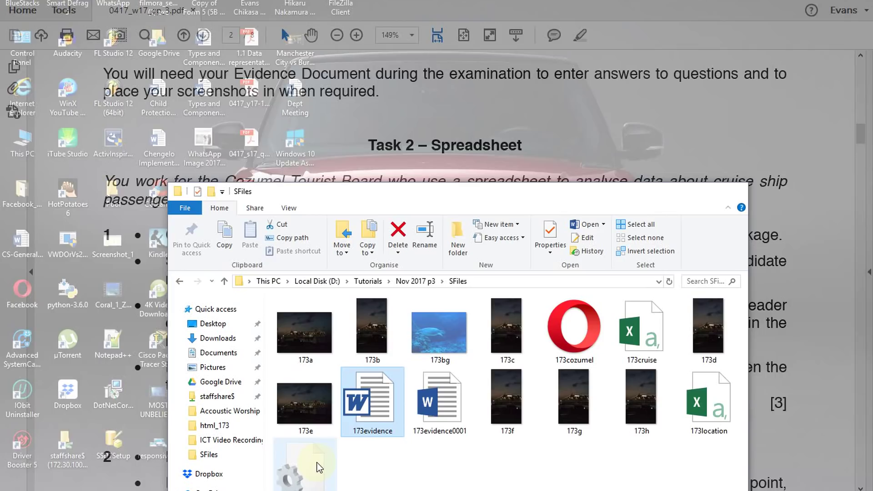
left_click(320, 467)
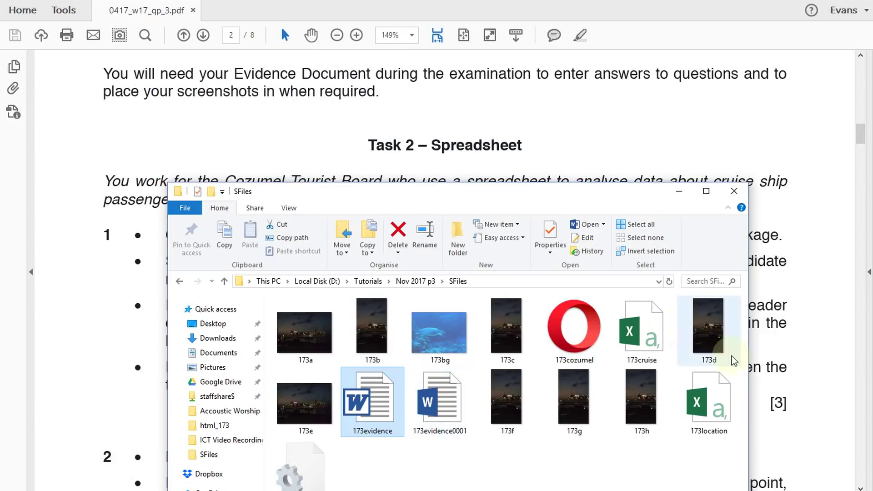
left_click(641, 323)
left_click(707, 400, "ctrl")
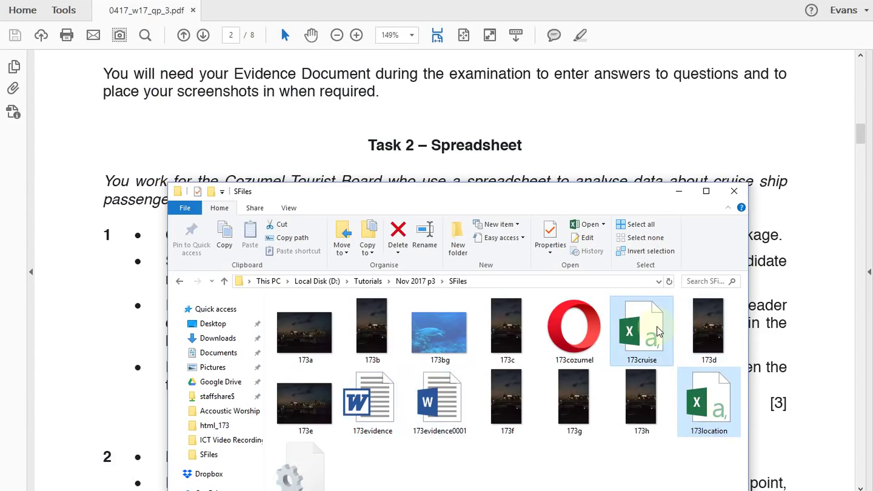
right_click(657, 326)
left_click(699, 51)
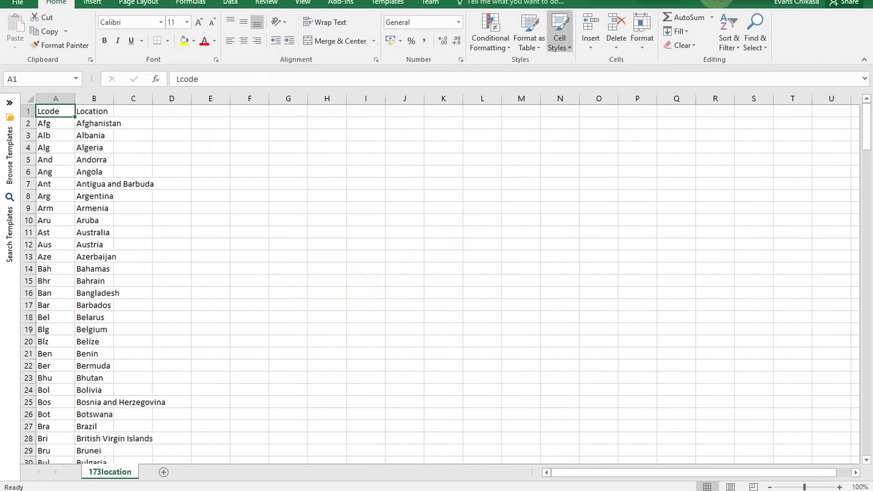
- AutoFit all 173cruise columns so headings like 'Visitors for this period' show in full
left_click(30, 98)
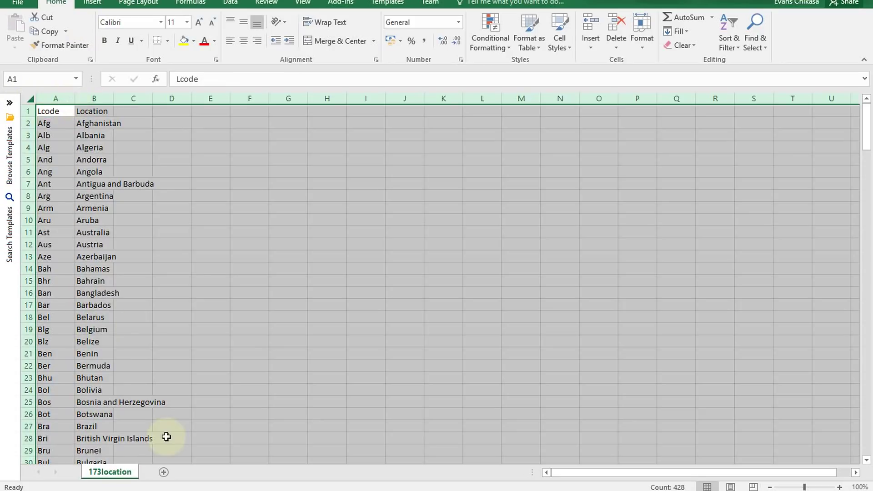
mouse_move(381, 490)
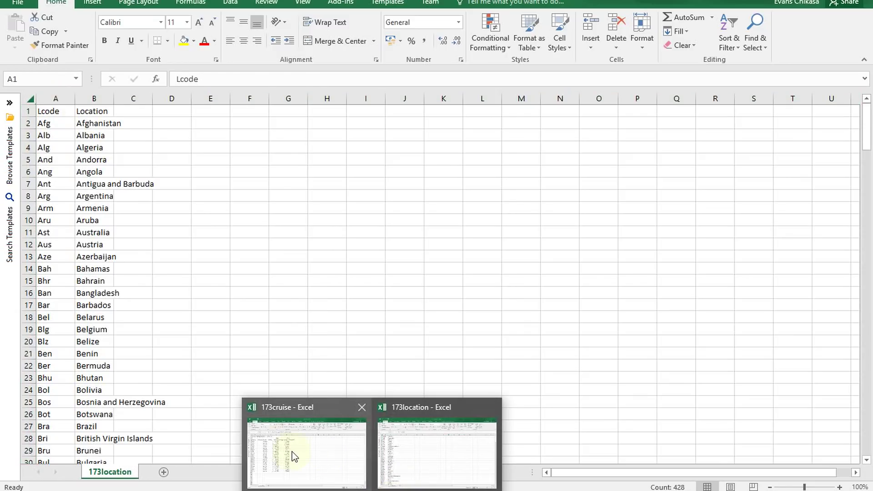
left_click(293, 456)
left_click(29, 98)
left_click(74, 102)
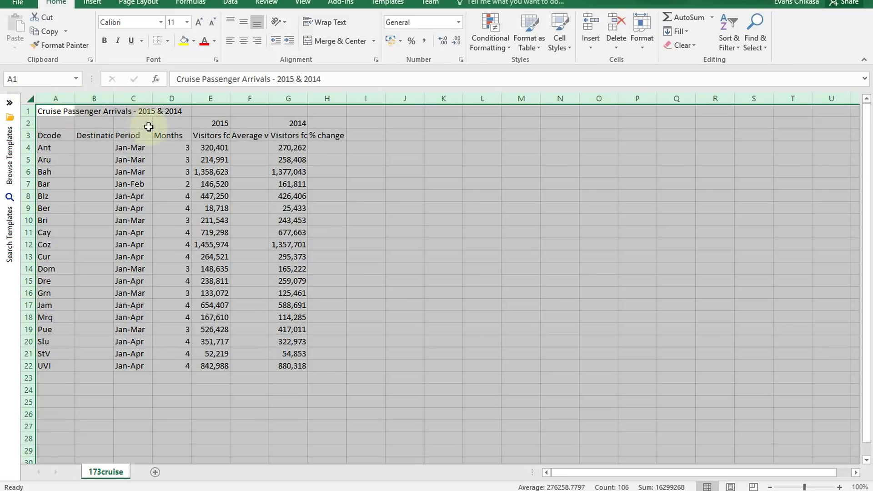
double_click(269, 98)
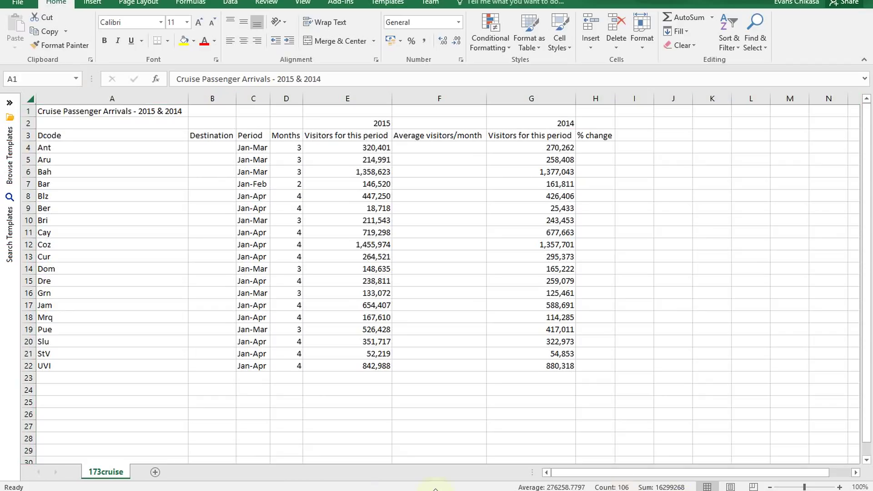
- Bring the question paper forward and highlight the instruction to open and examine both CSV files
mouse_move(348, 490)
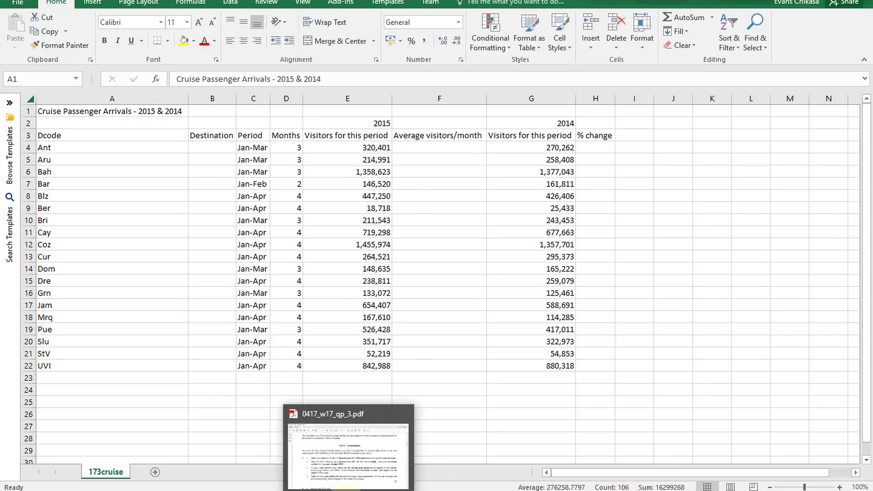
left_click(348, 475)
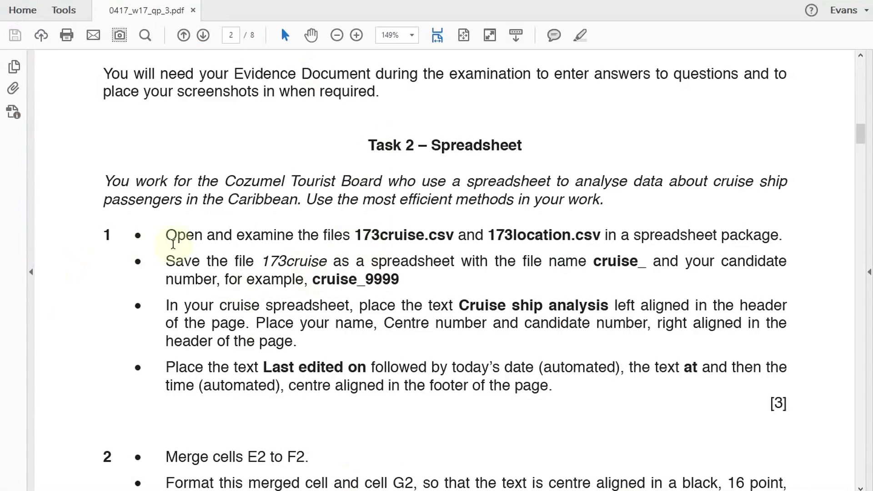
triple_click(773, 237)
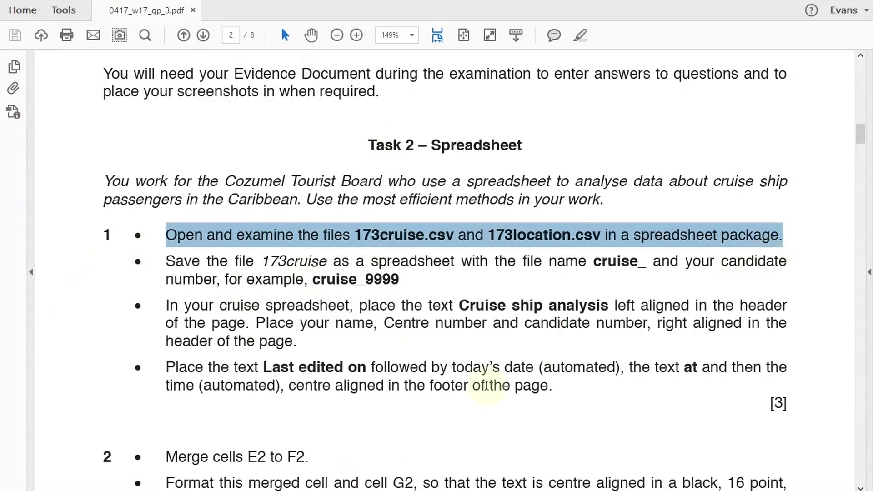
left_click(403, 362)
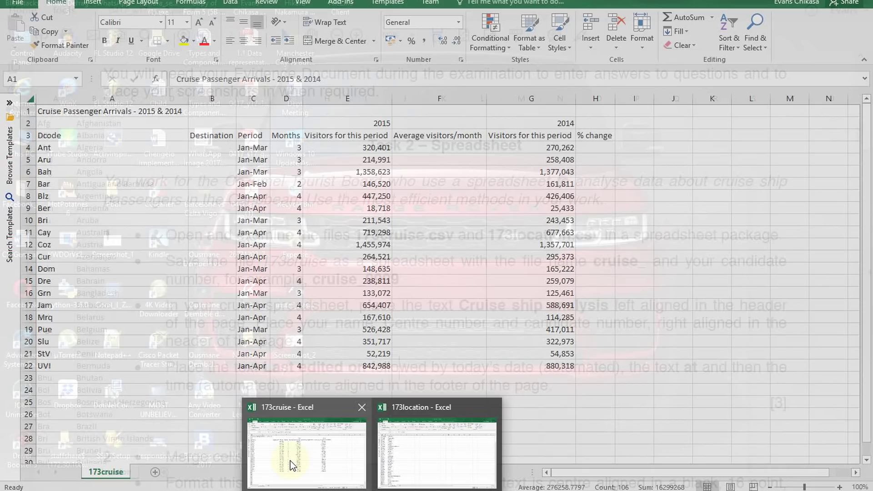
- In 173cruise, select the Dcode values in A4 to A23
left_click(299, 457)
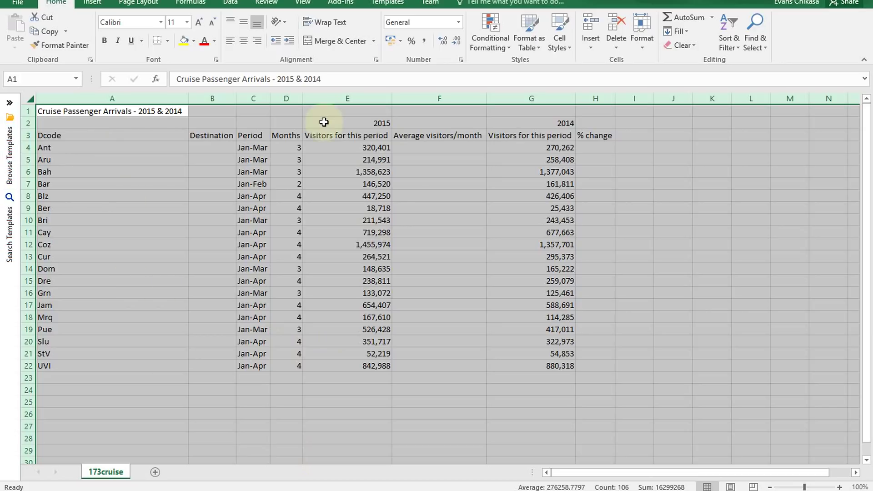
left_click(266, 270)
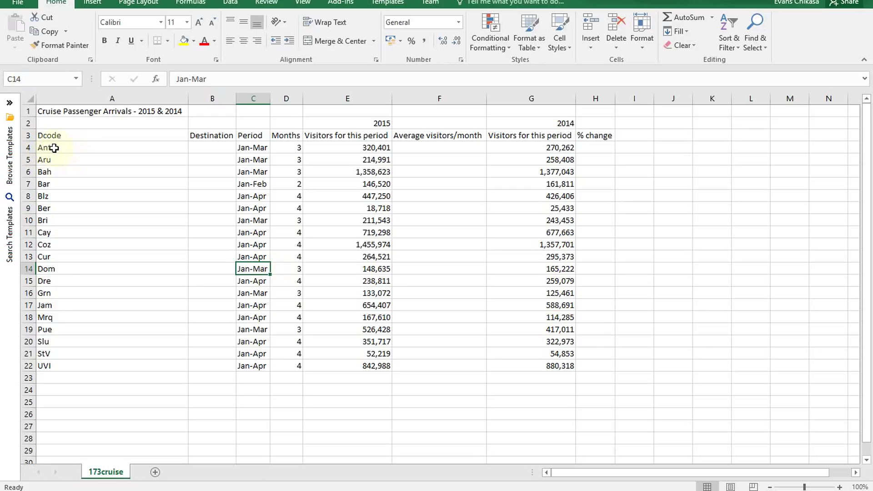
left_click_drag(54, 148, 79, 369)
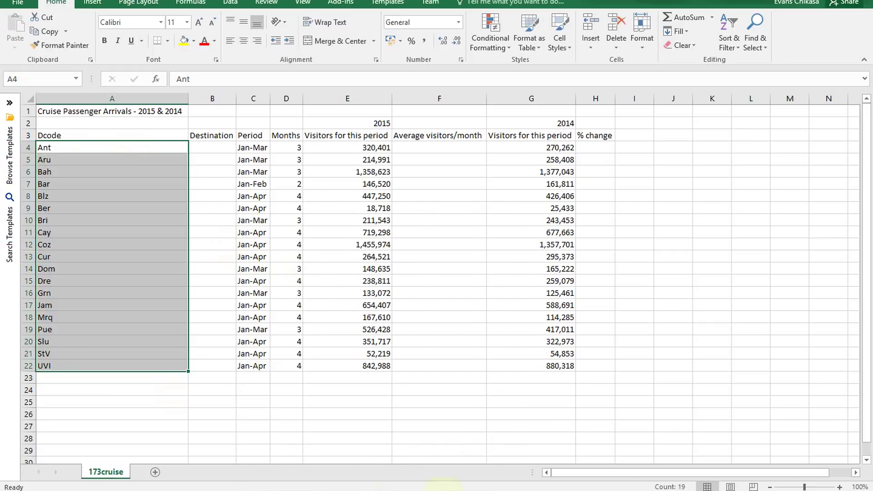
- AutoFit the 173location columns so names like 'Bosnia and Herzegovina' show in full
left_click(386, 472)
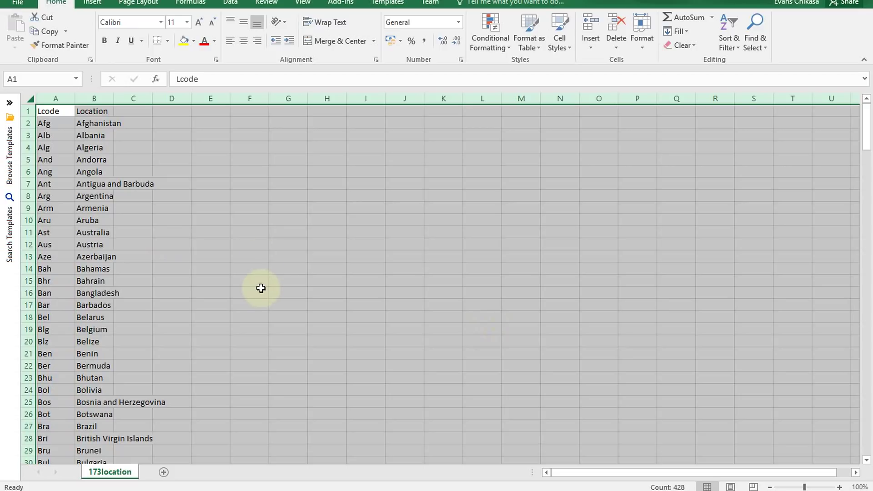
left_click_drag(112, 95, 112, 94)
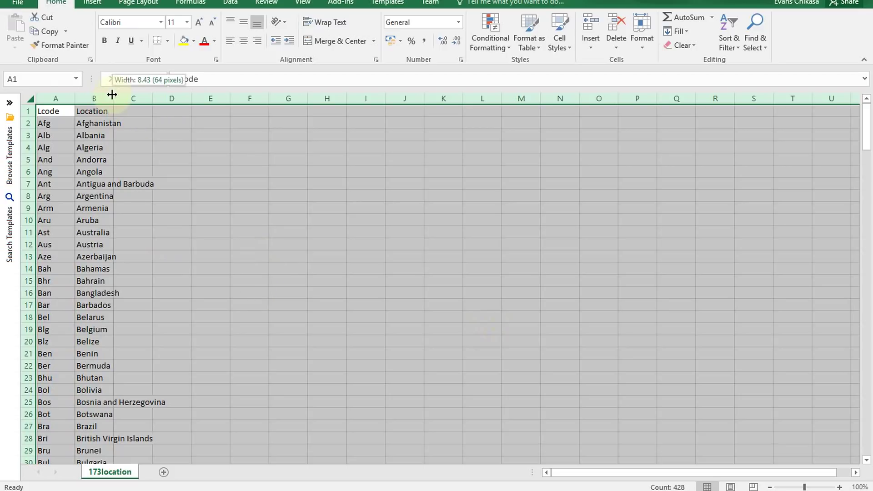
double_click(112, 94)
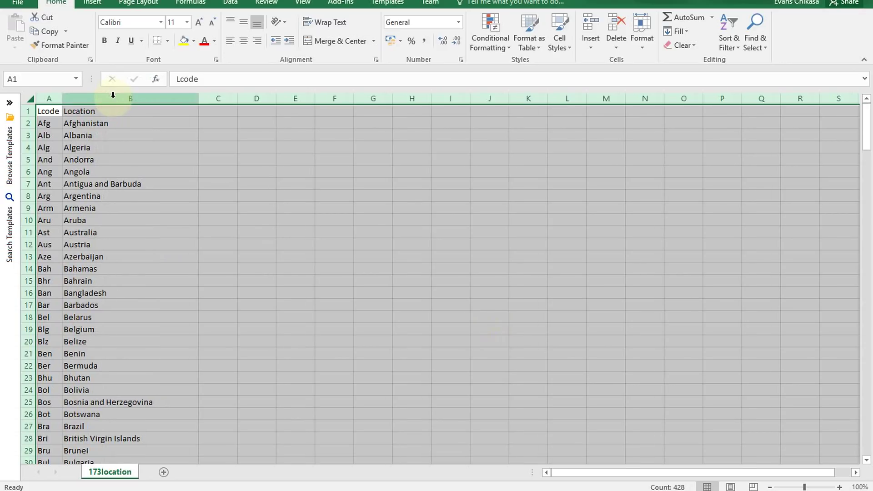
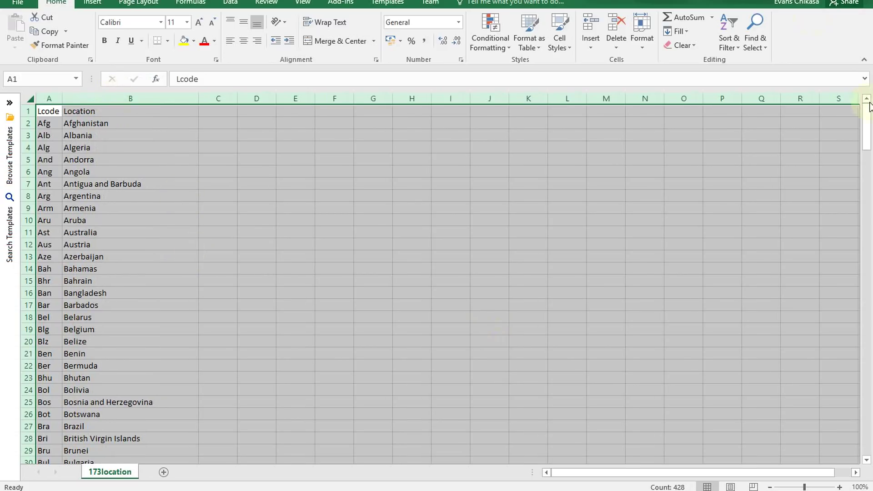
- Deselect the sheet and switch to the question paper PDF showing the Task 2 spreadsheet instructions
left_click(605, 256)
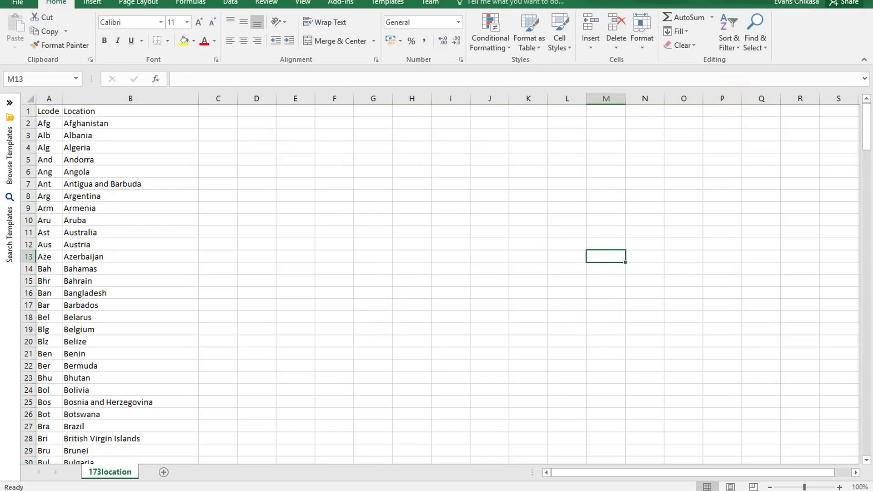
key("alt+Tab")
key("alt+Tab")
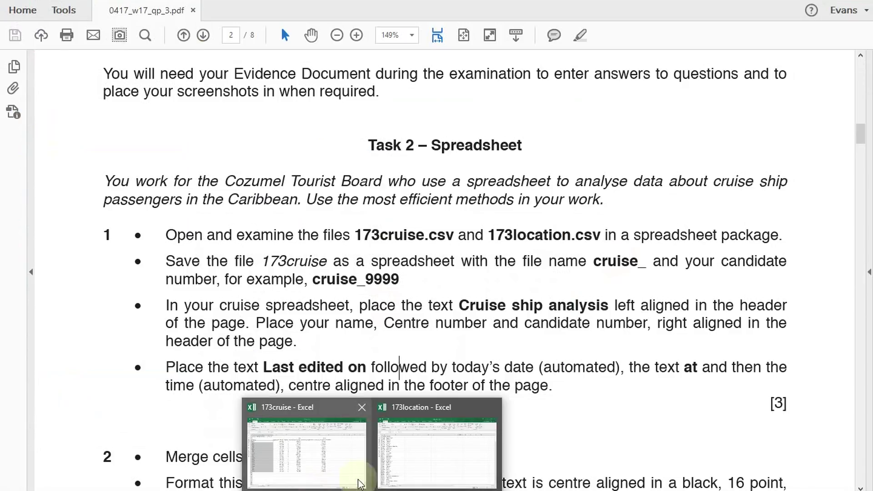
- Start saving 173cruise as an Excel Workbook in SFiles, naming it Cruise_0001
left_click(298, 438)
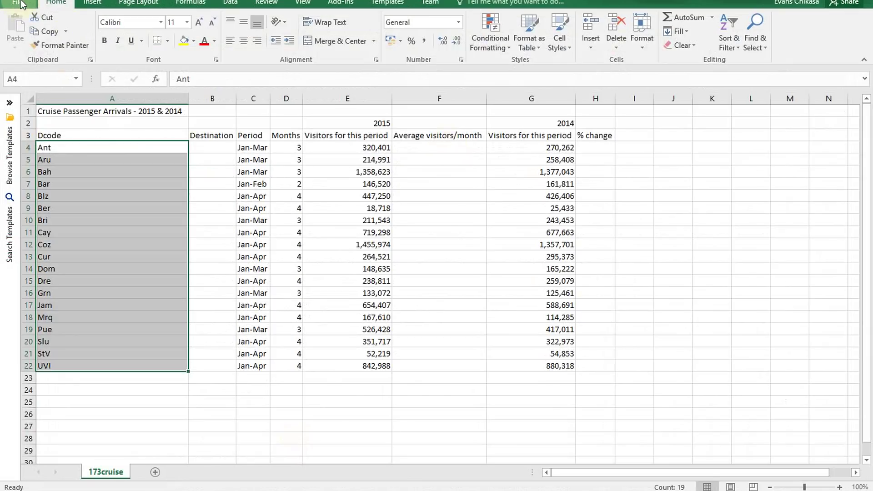
left_click(14, 6)
left_click(39, 123)
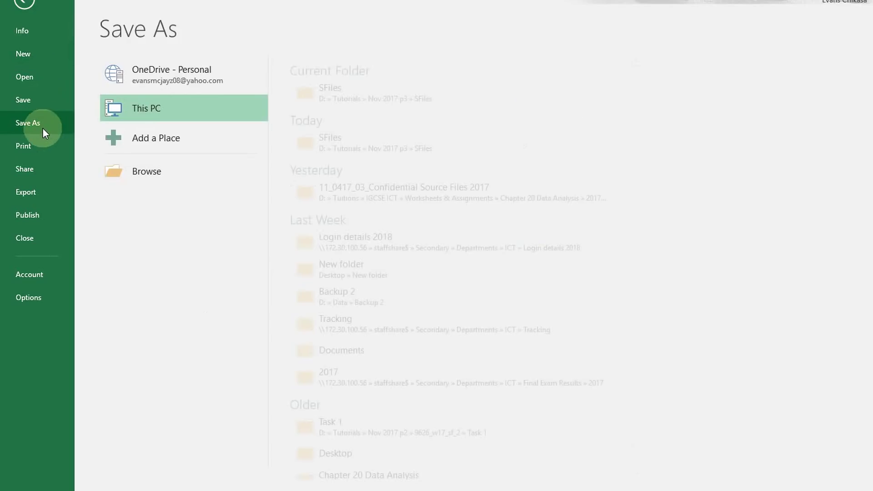
left_click(361, 94)
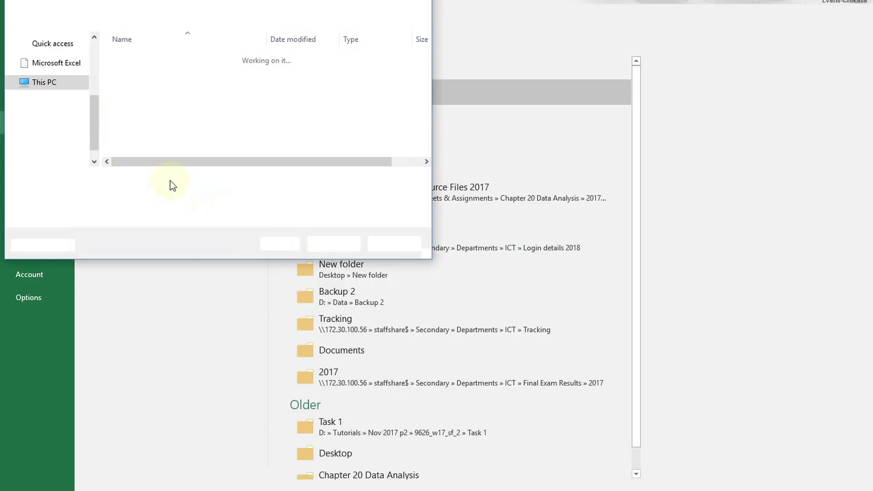
left_click(132, 192)
left_click(125, 211)
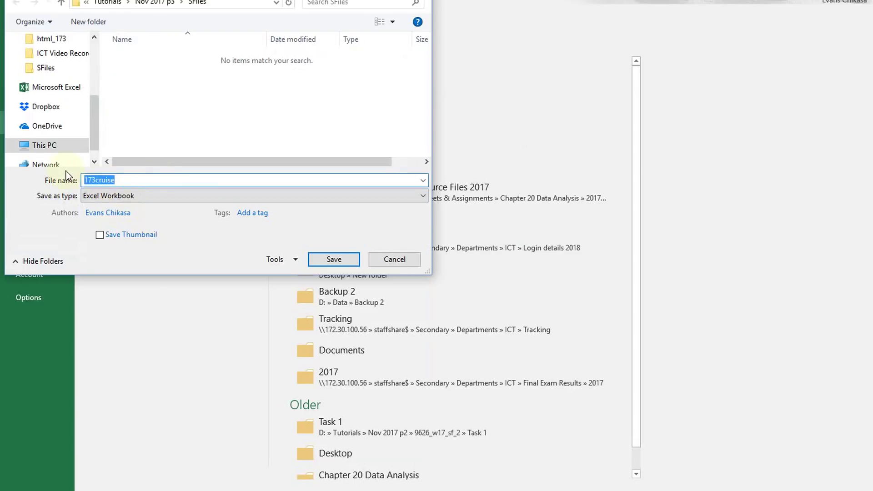
type("Cruise0")
key("BackSpace")
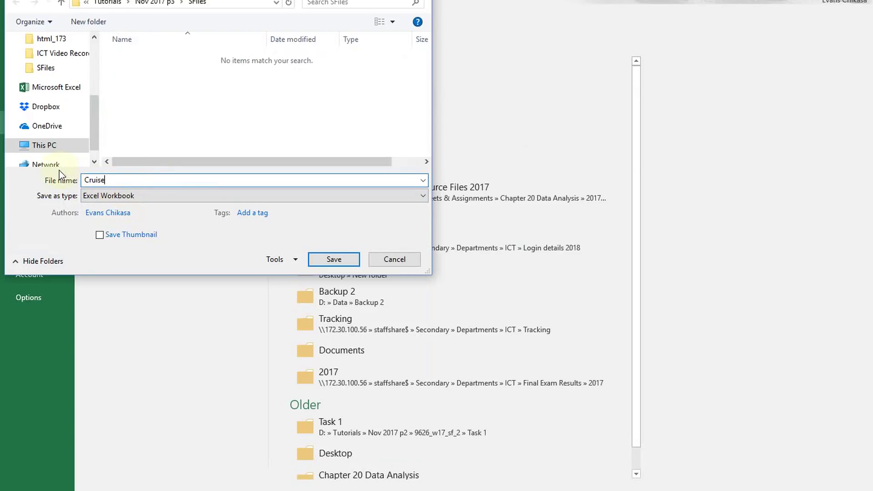
type("_0001")
- Check the question paper, correct the file name to lowercase cruise_0001 and save
left_click(572, 489)
mouse_move(348, 487)
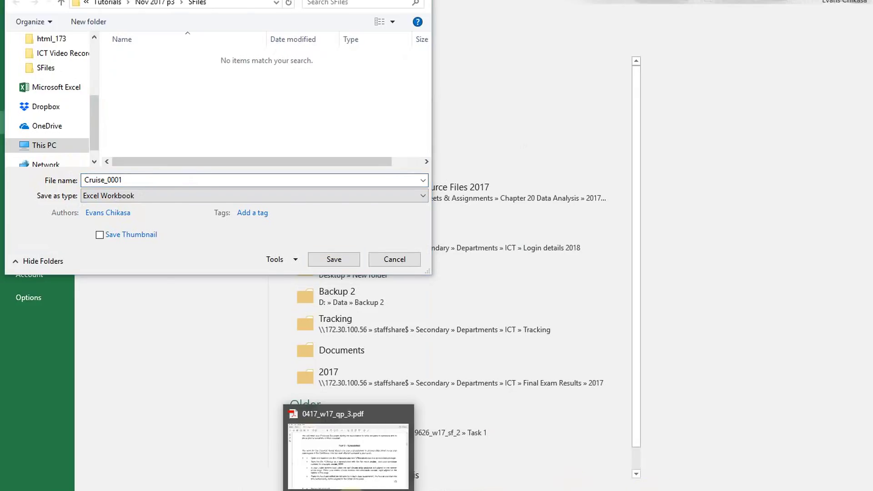
left_click(368, 452)
key("alt+Tab")
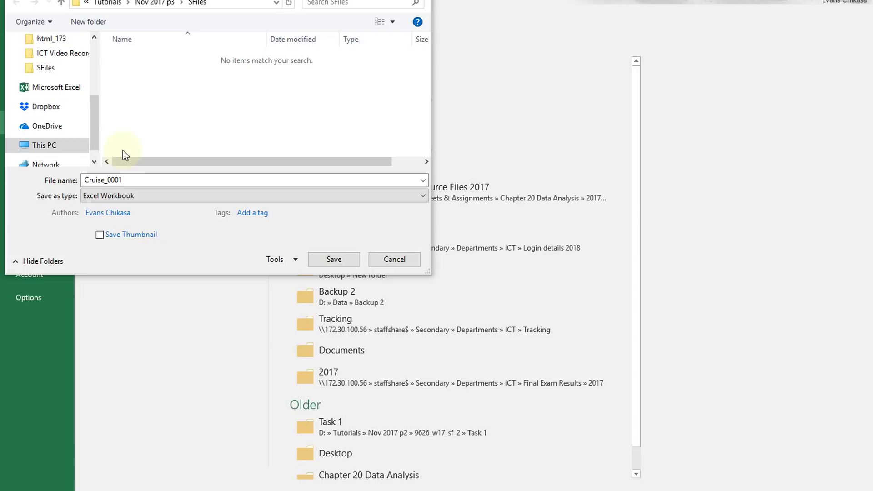
left_click(89, 180)
key("BackSpace")
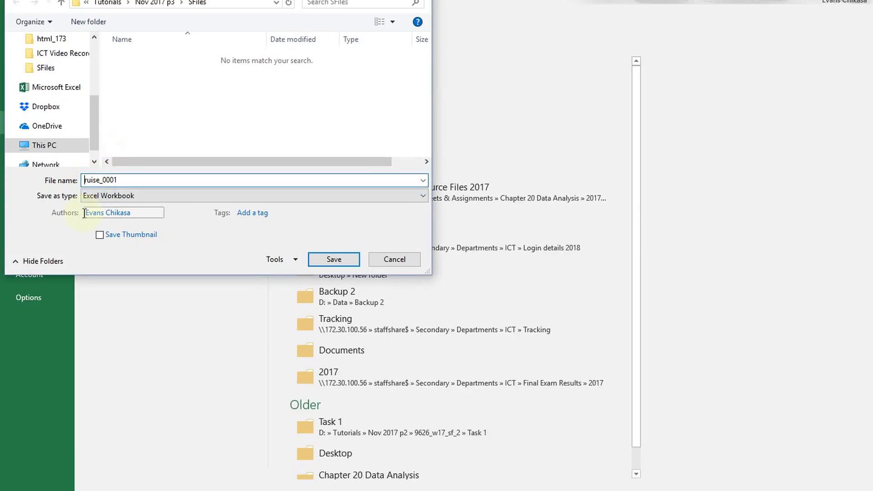
type("c")
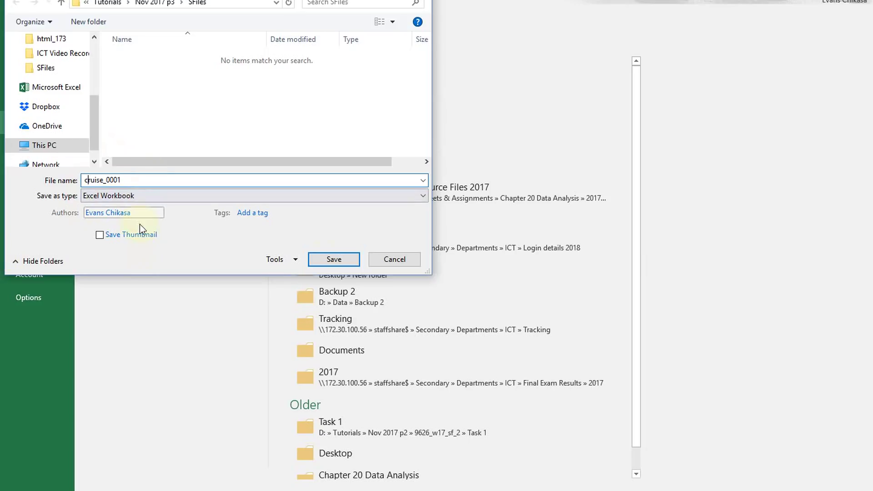
left_click(334, 260)
mouse_move(627, 474)
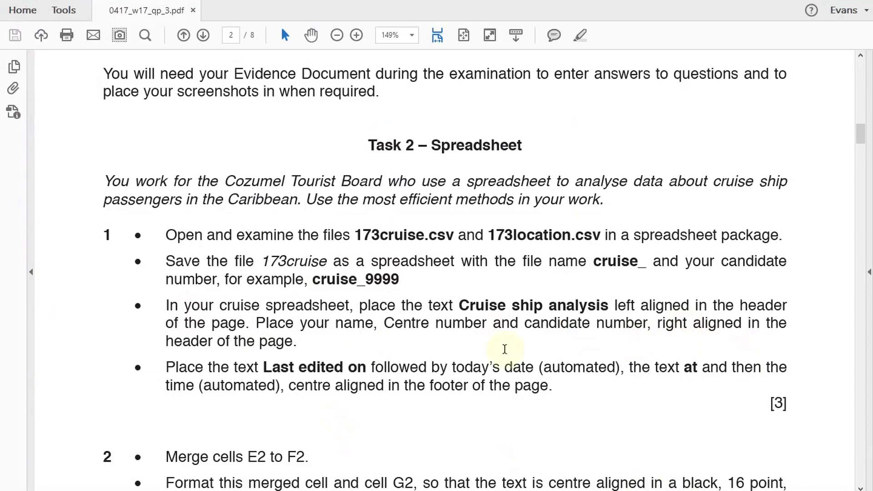
- Copy the phrase 'Cruise ship analysis' from the Task 2 instructions in the PDF
left_click_drag(456, 309, 593, 305)
right_click(594, 304)
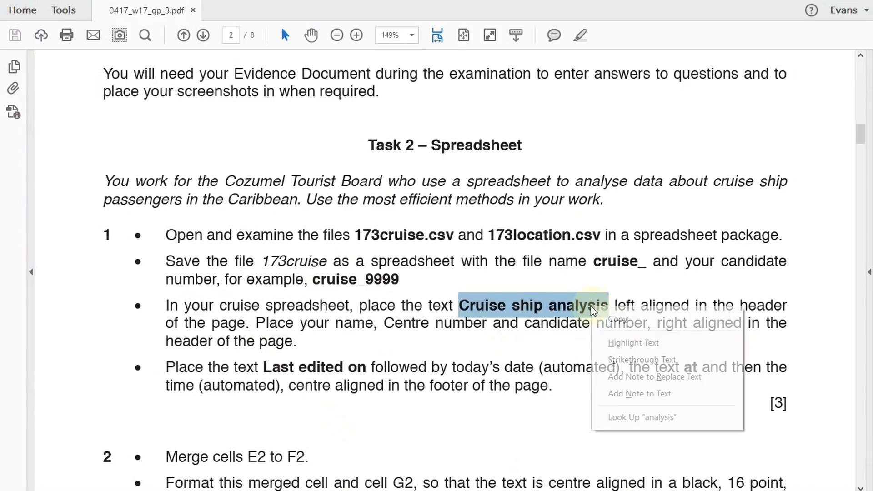
left_click(618, 330)
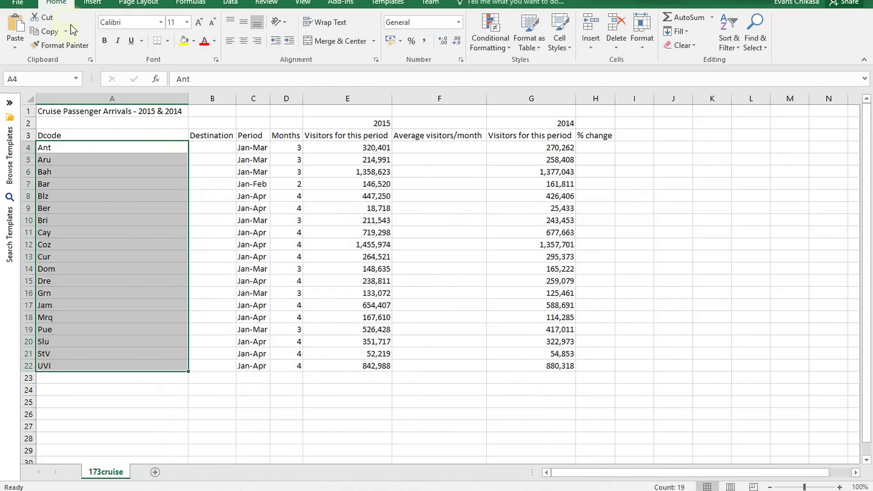
- Put 'Cruise ship analysis' in the left header section and the candidate's name, centre and candidate numbers in the right
left_click(93, 4)
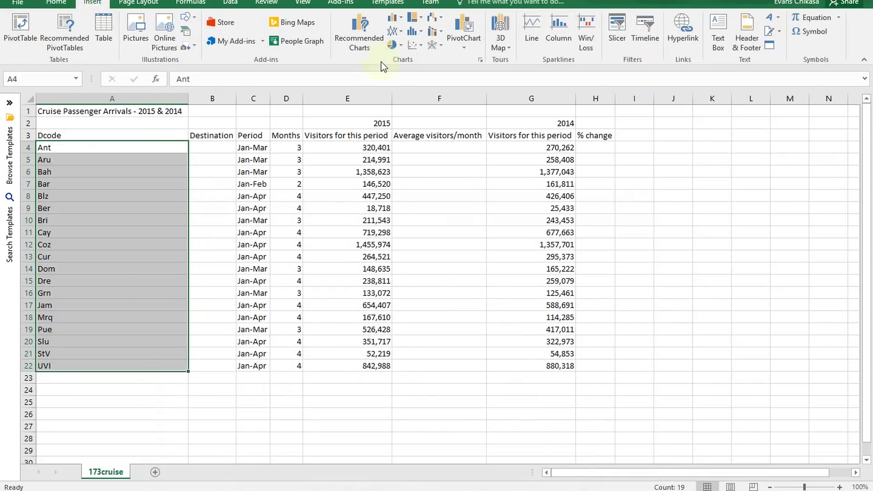
left_click(741, 36)
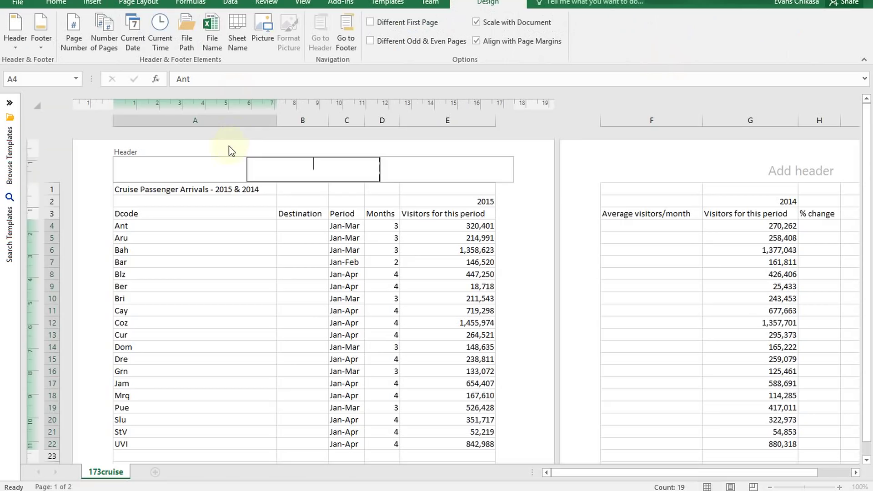
left_click(195, 164)
type("Cruise ship analysis")
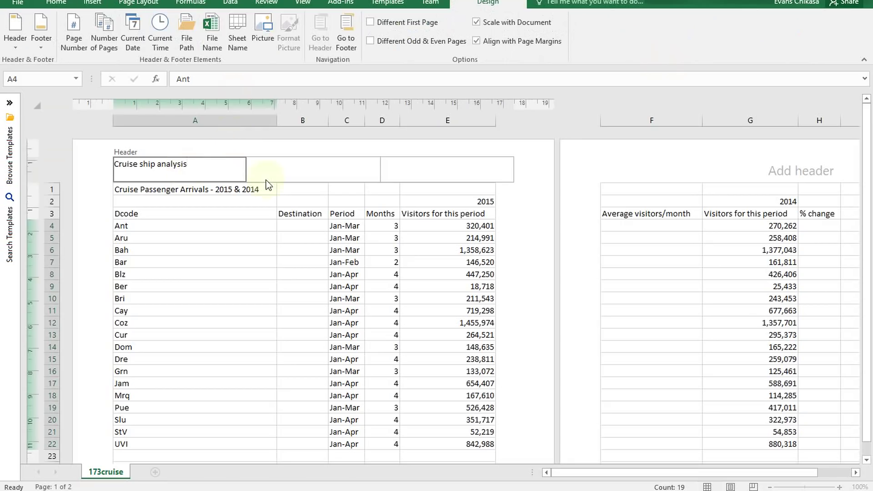
left_click(438, 166)
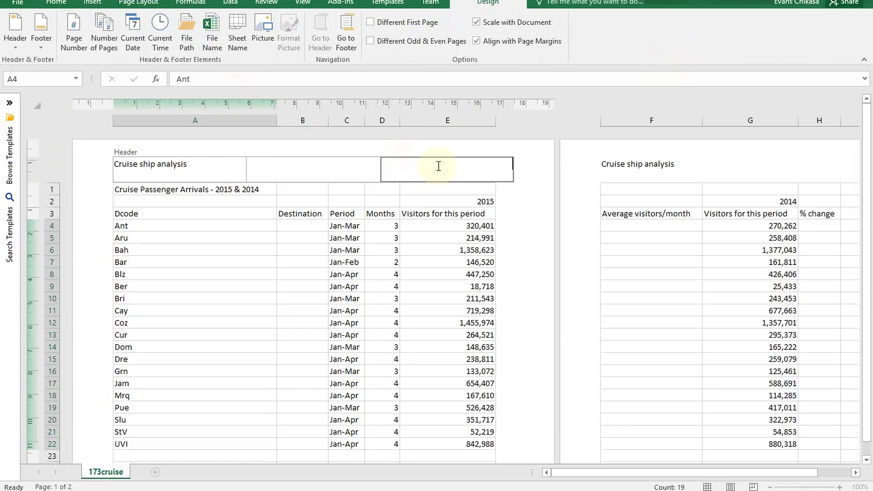
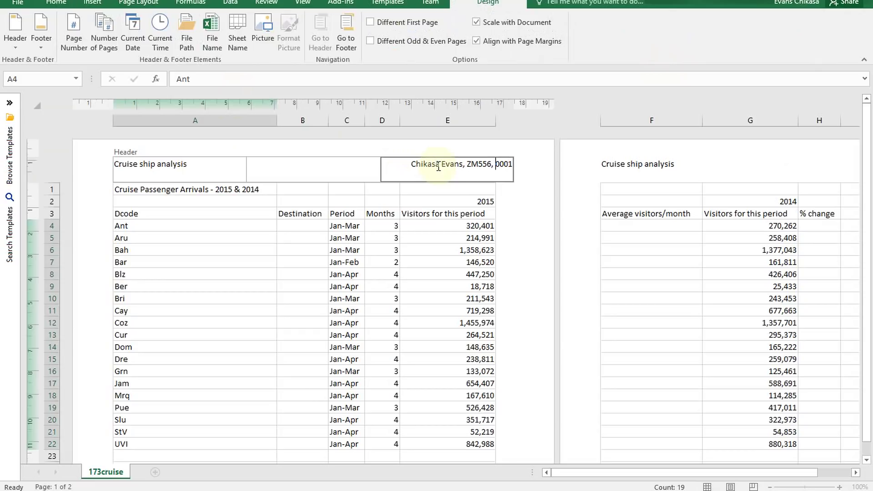
left_click(268, 272)
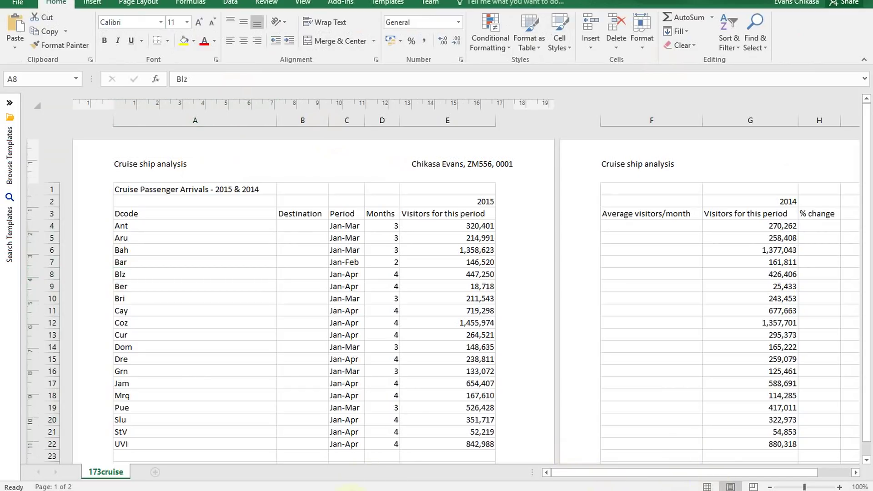
left_click(337, 450)
left_click(386, 324)
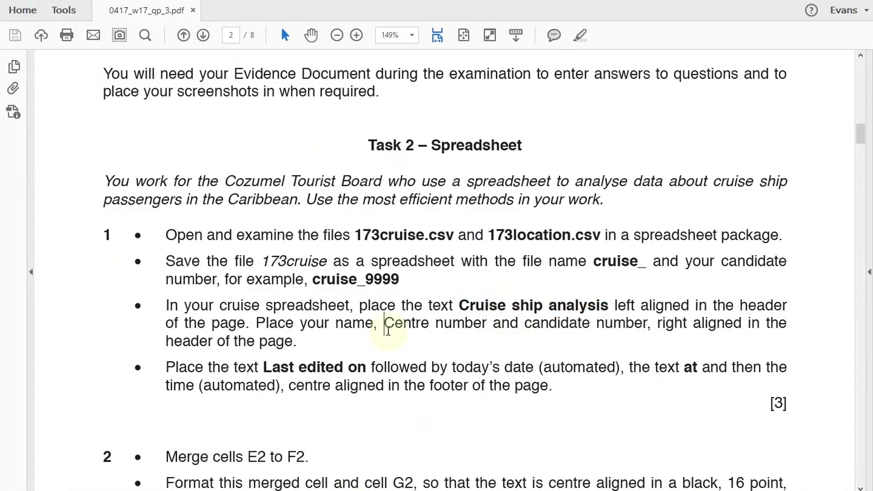
left_click_drag(336, 324, 647, 325)
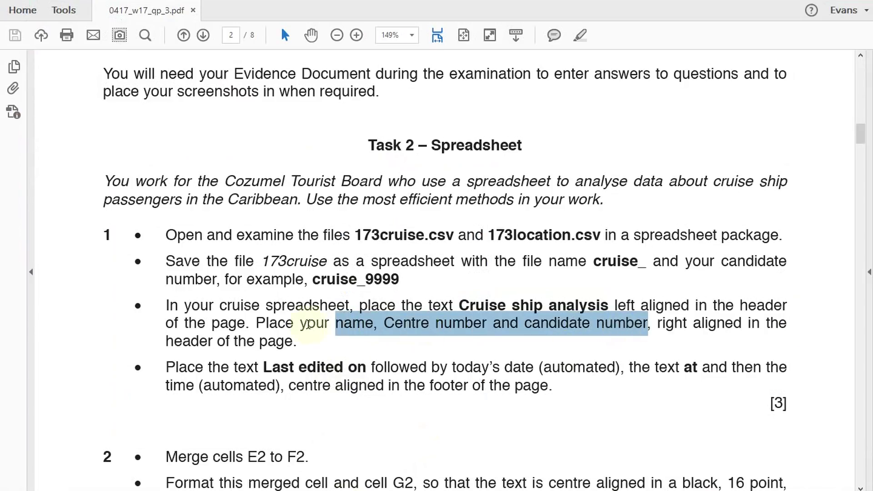
left_click_drag(459, 305, 672, 305)
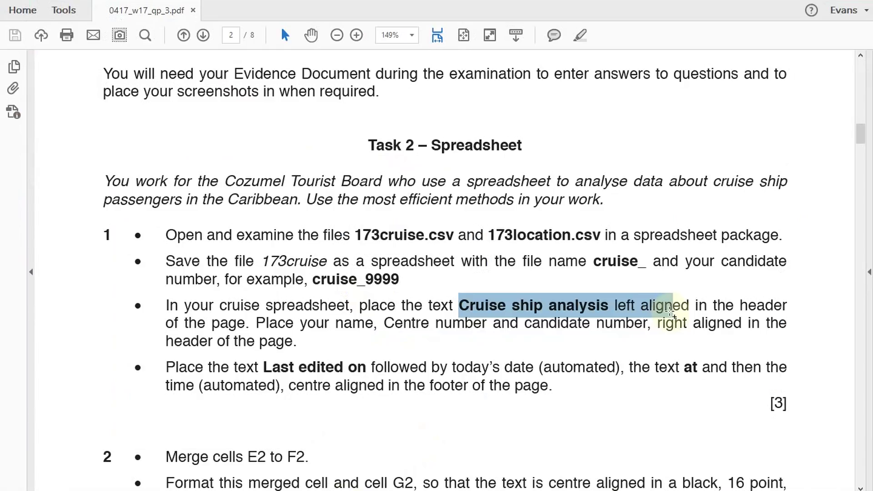
left_click(436, 385)
scroll(316, 385, "down", 2)
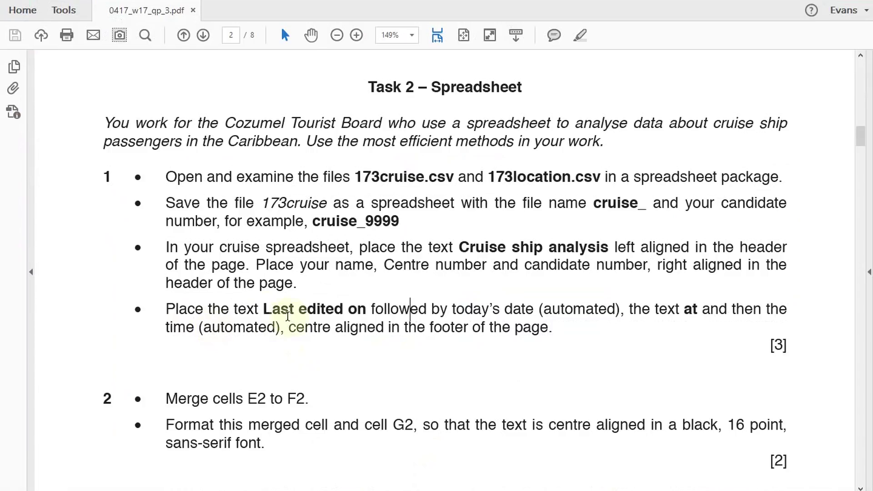
left_click_drag(263, 311, 365, 311)
right_click(366, 312)
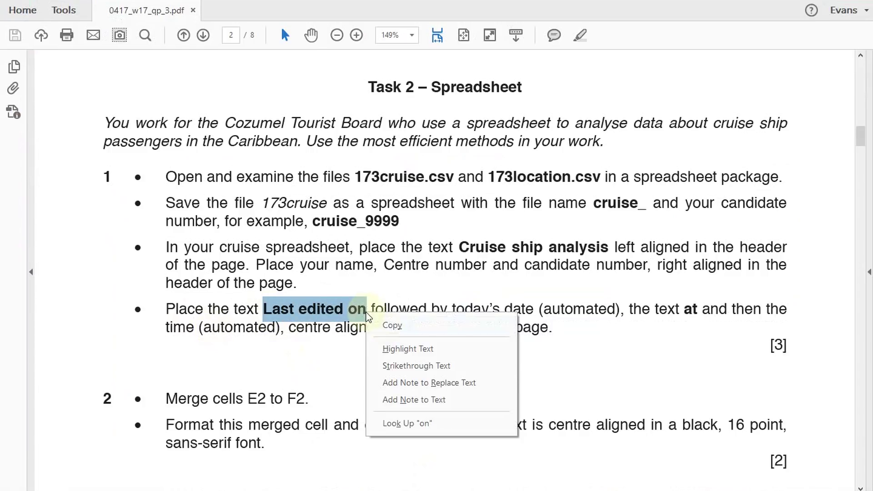
left_click(390, 350)
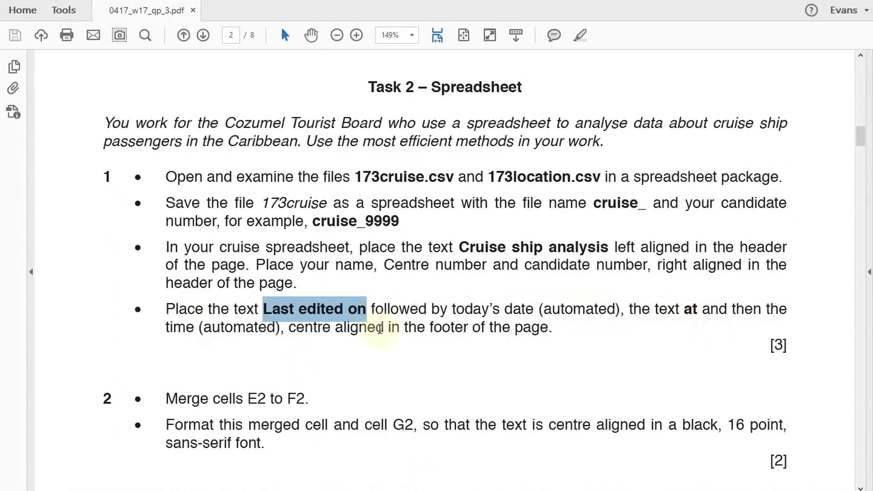
left_click_drag(194, 327, 263, 333)
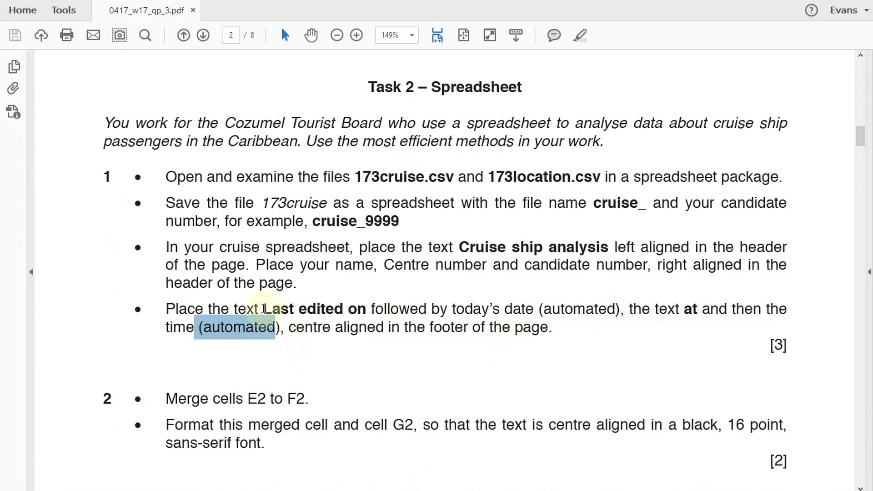
left_click_drag(264, 310, 360, 310)
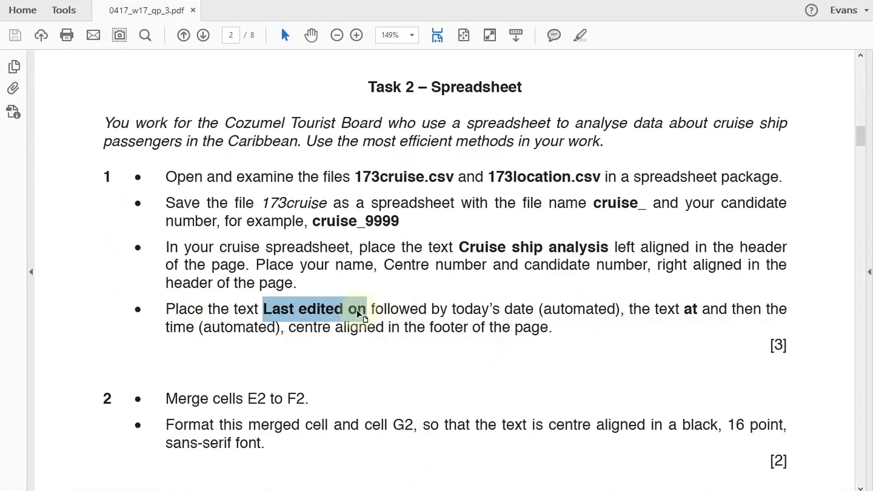
left_click(453, 310)
left_click_drag(453, 310, 454, 311)
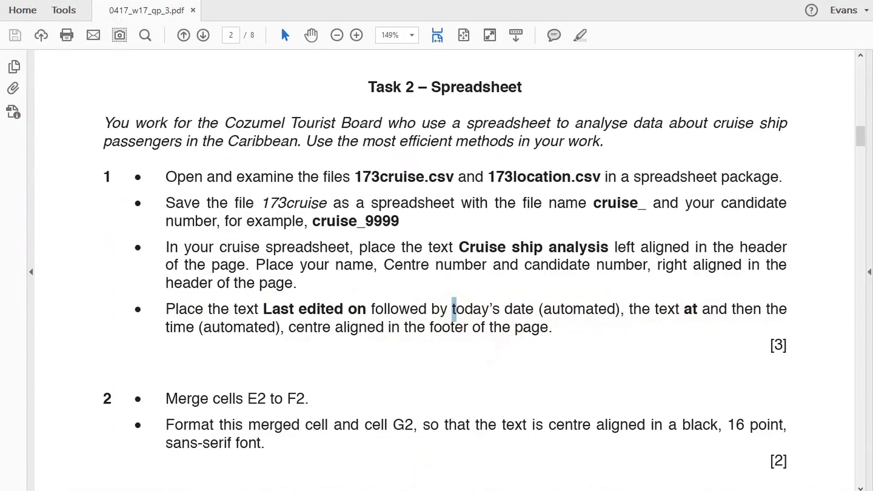
- Set the centre footer to 'Last edited on', the automatic current date, 'at', then the automatic current time
mouse_move(820, 490)
mouse_move(371, 490)
left_click(318, 447)
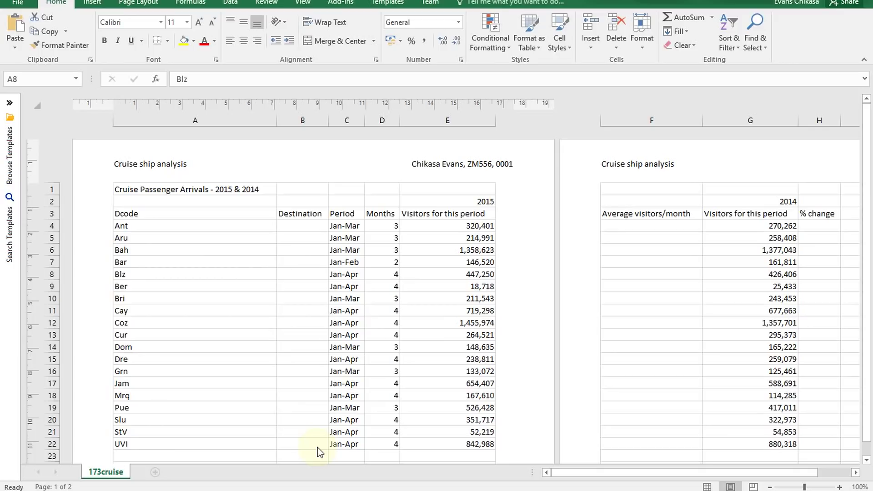
left_click(89, 6)
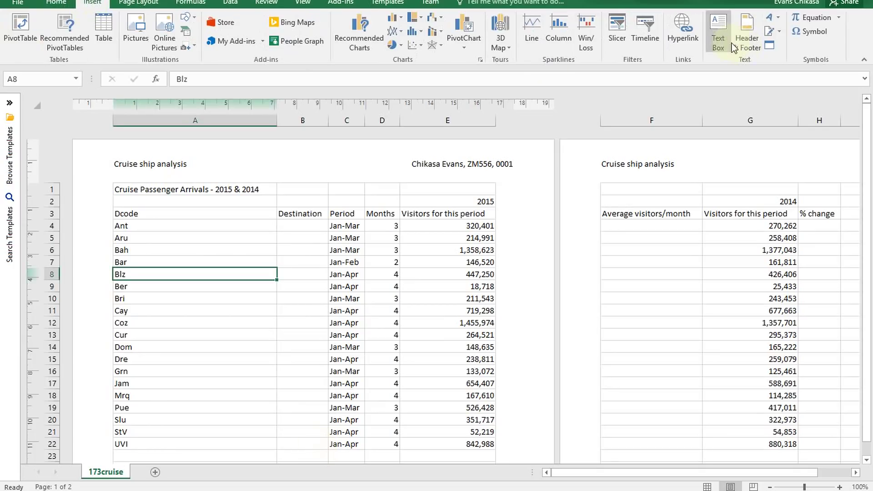
left_click(746, 37)
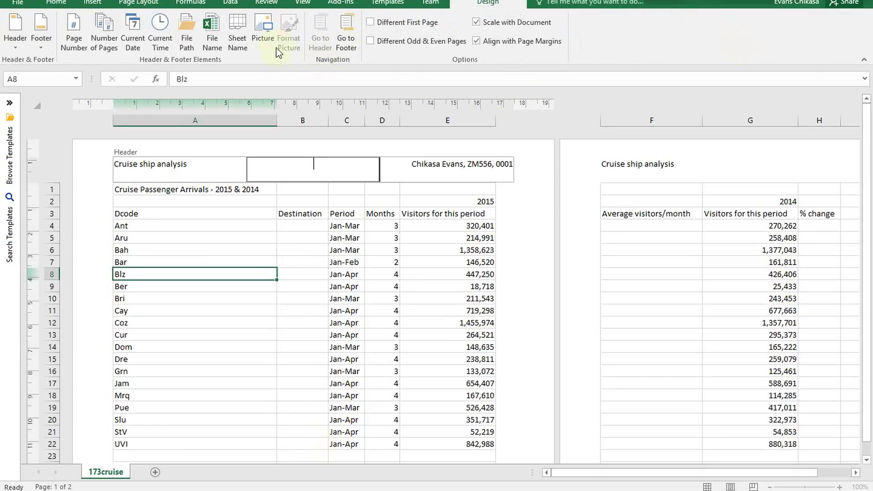
left_click(345, 26)
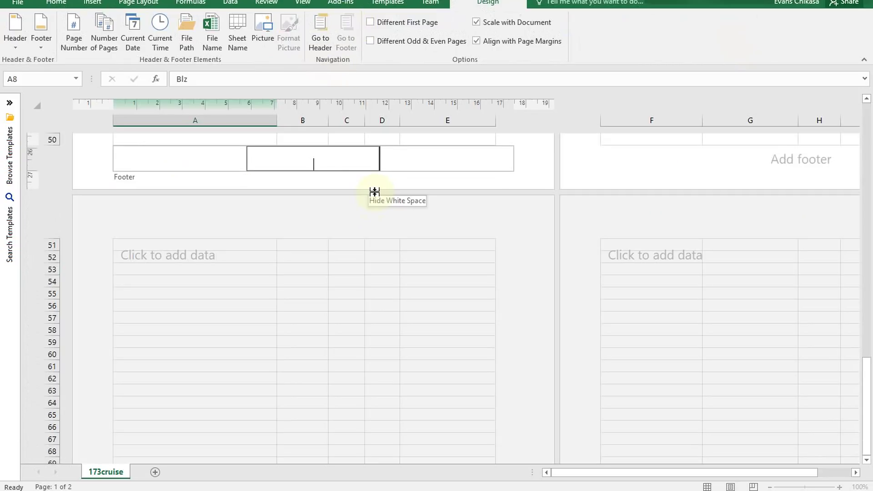
type("Last edited on")
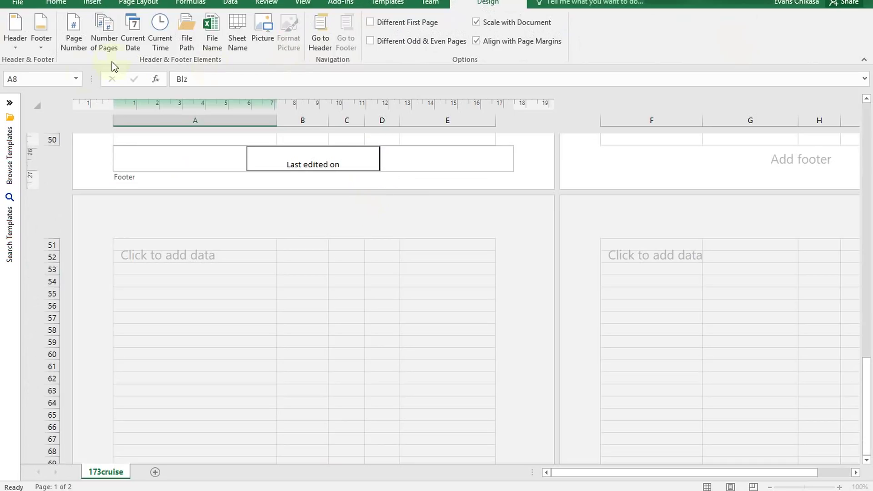
left_click(130, 31)
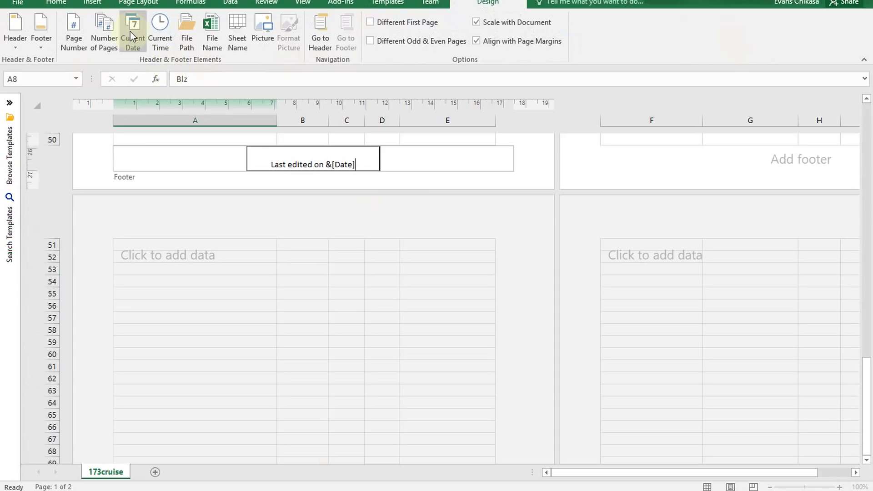
type("at")
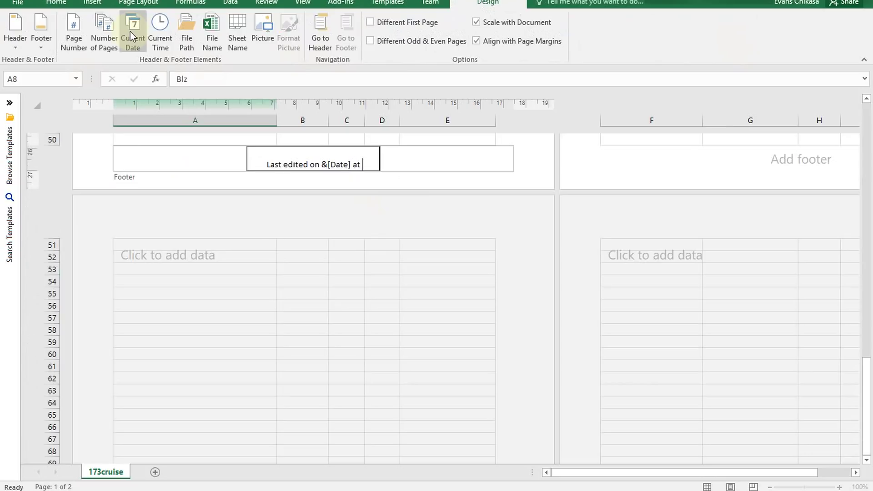
left_click(163, 32)
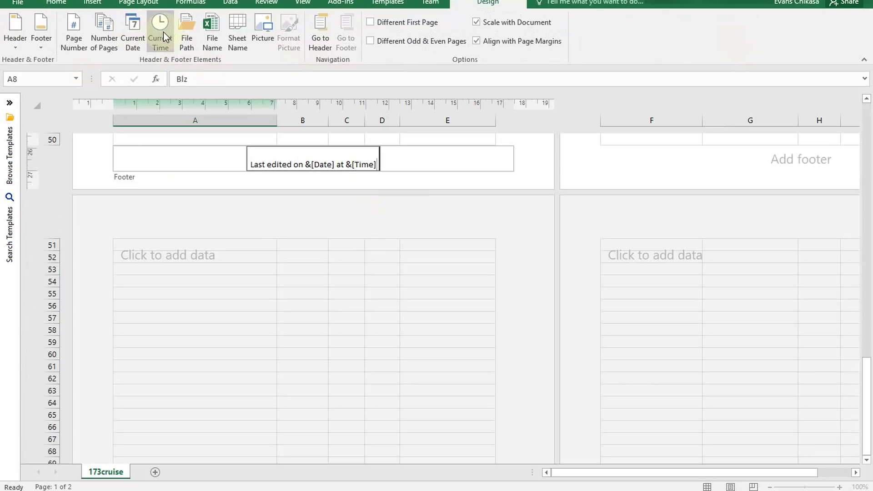
left_click(402, 220)
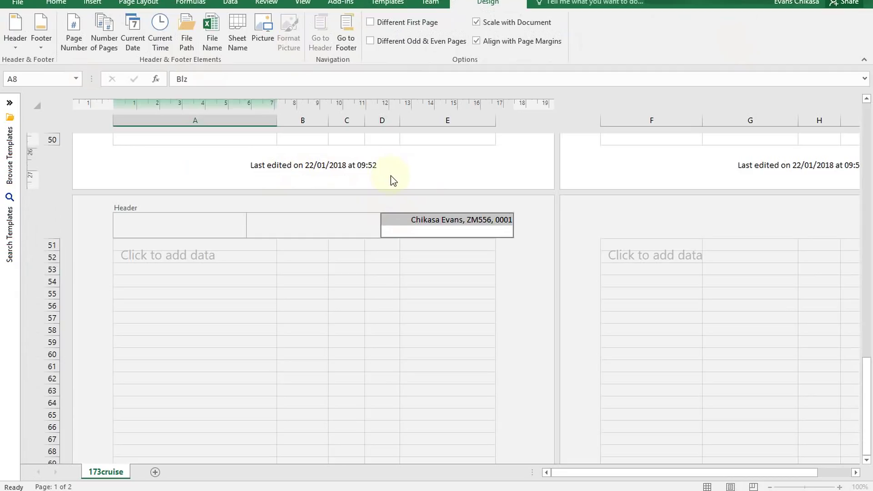
left_click(476, 141)
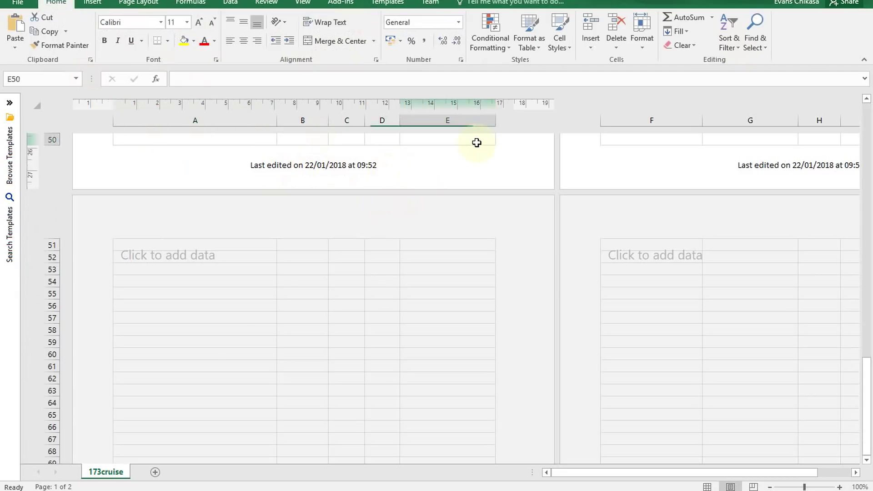
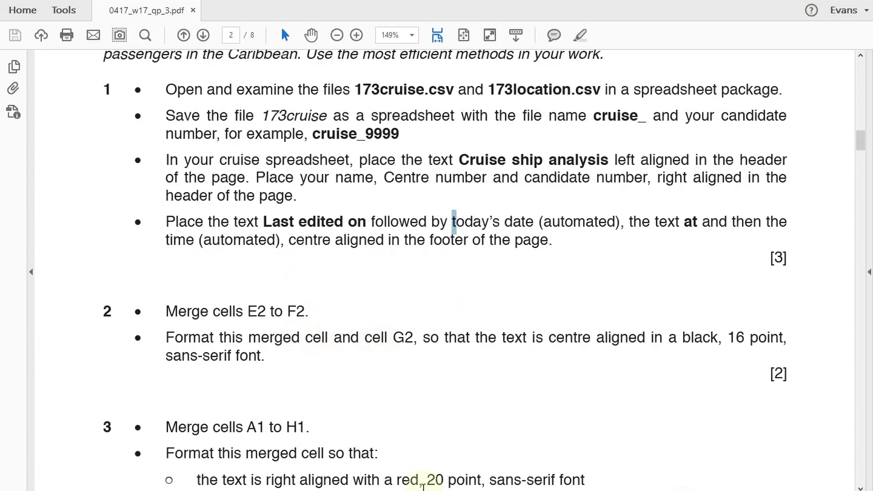
- Bring the cruise_0001 spreadsheet to the front and scroll up to its first row
mouse_move(415, 486)
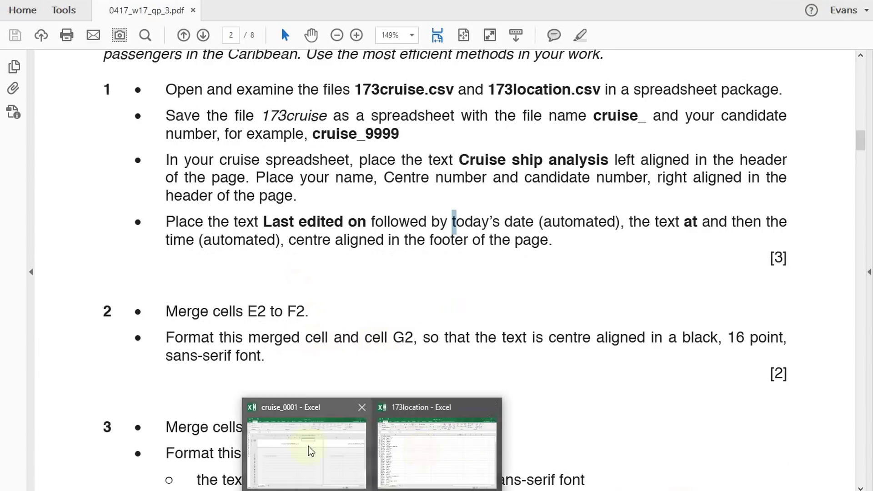
left_click(306, 448)
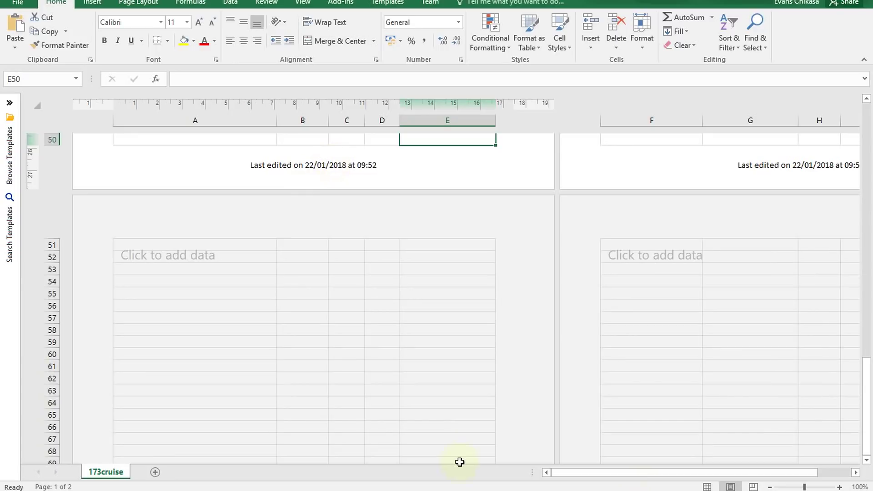
key("alt+Tab")
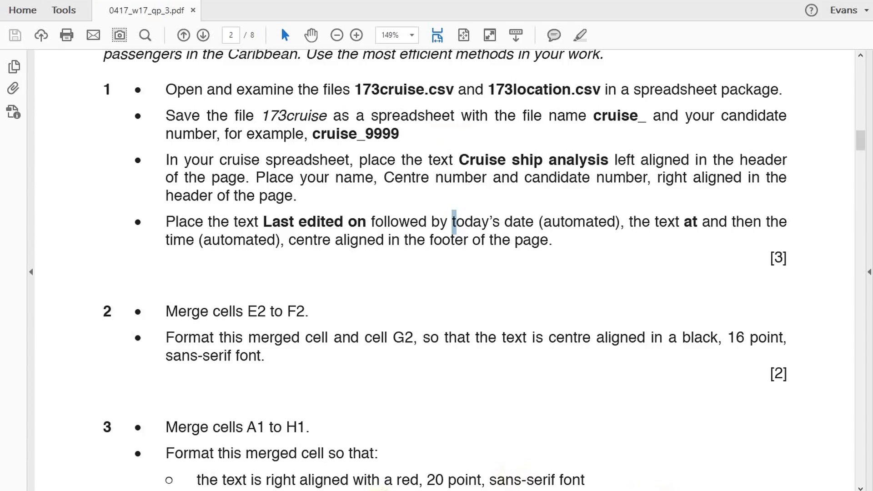
key("alt+Tab")
scroll(318, 233, "up", 17)
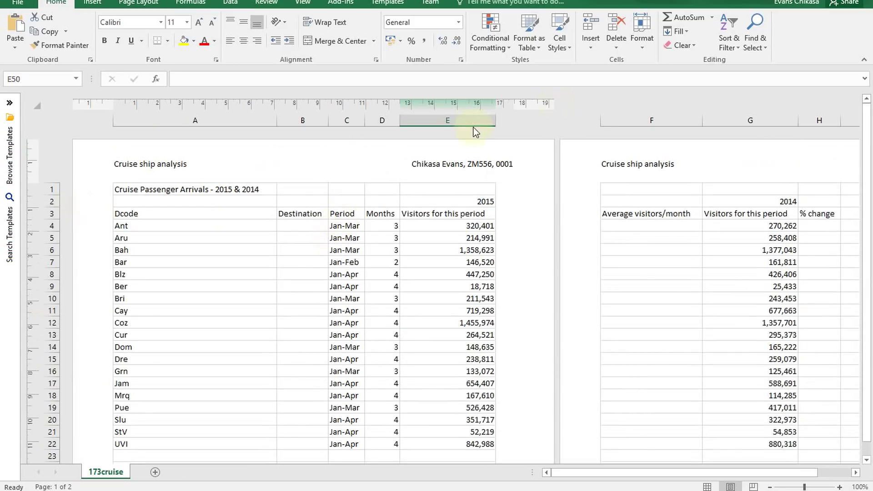
- Select E2:F2 and apply Merge & Center so 2015 is centred across both cells
left_click(457, 200)
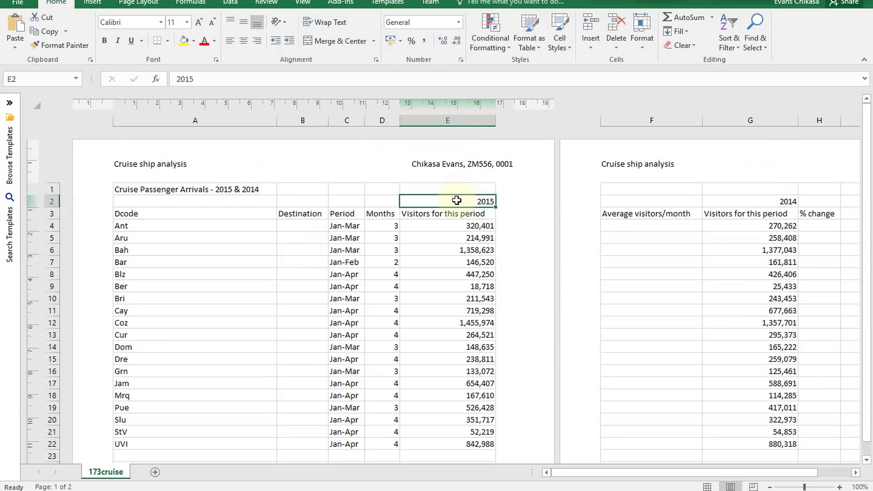
left_click(618, 199)
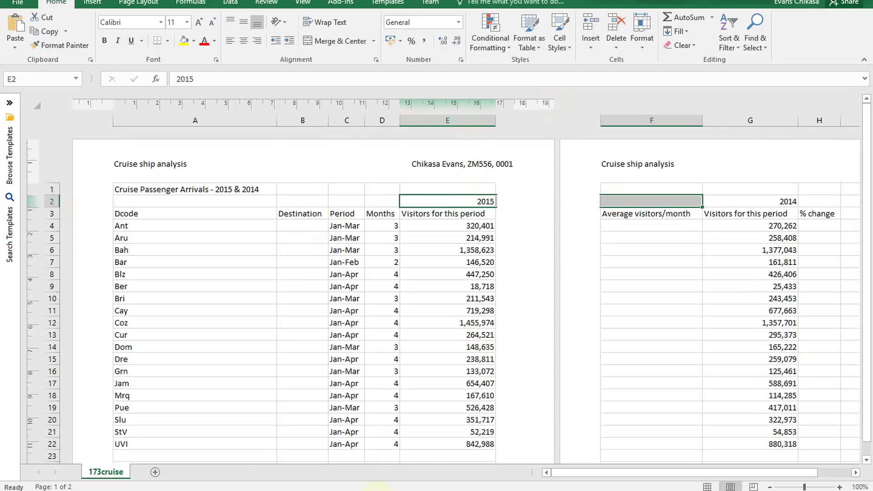
left_click(377, 489)
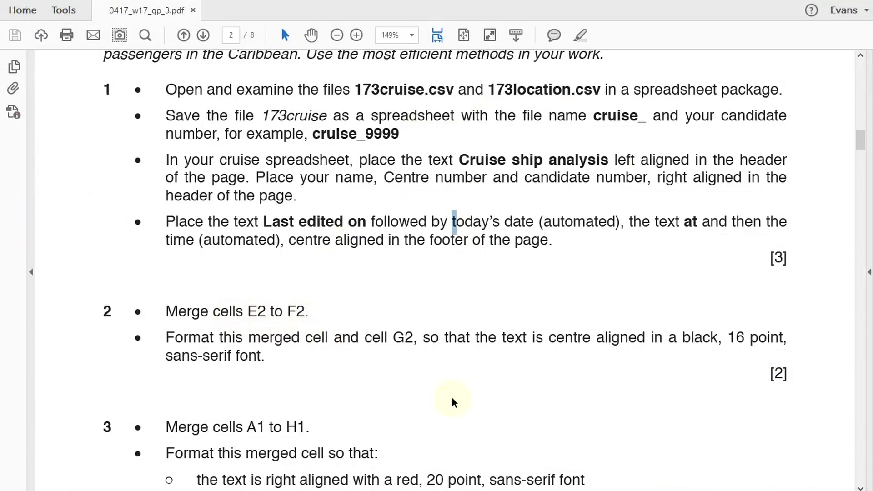
mouse_move(342, 489)
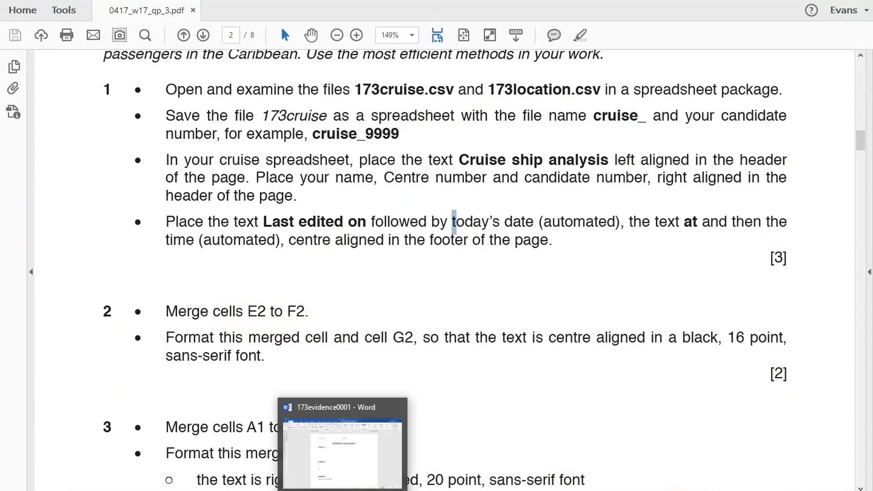
mouse_move(369, 490)
left_click(359, 455)
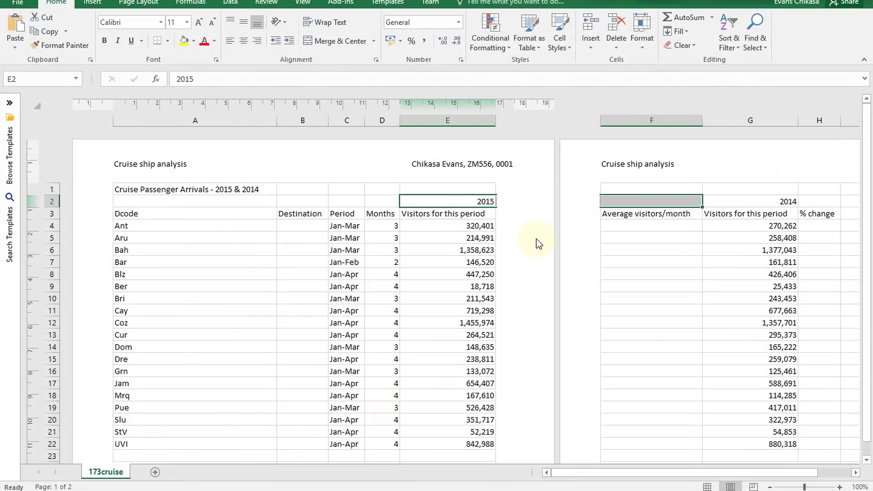
left_click(321, 42)
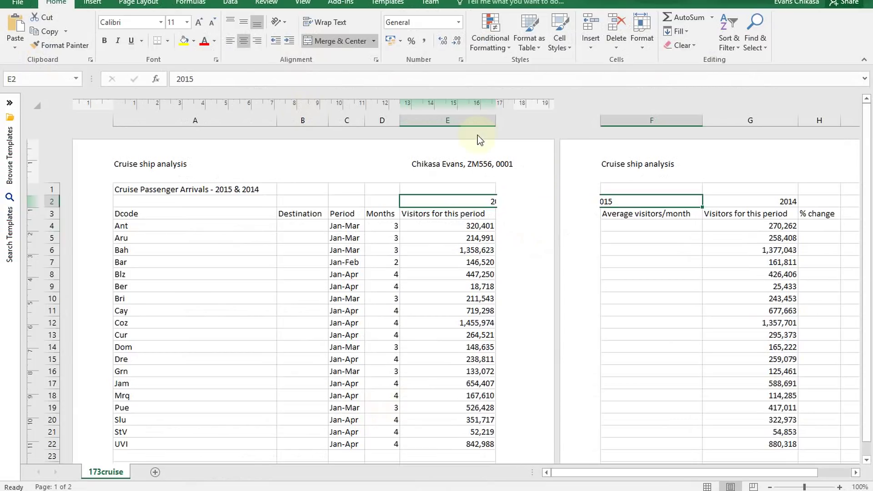
key("alt+Tab")
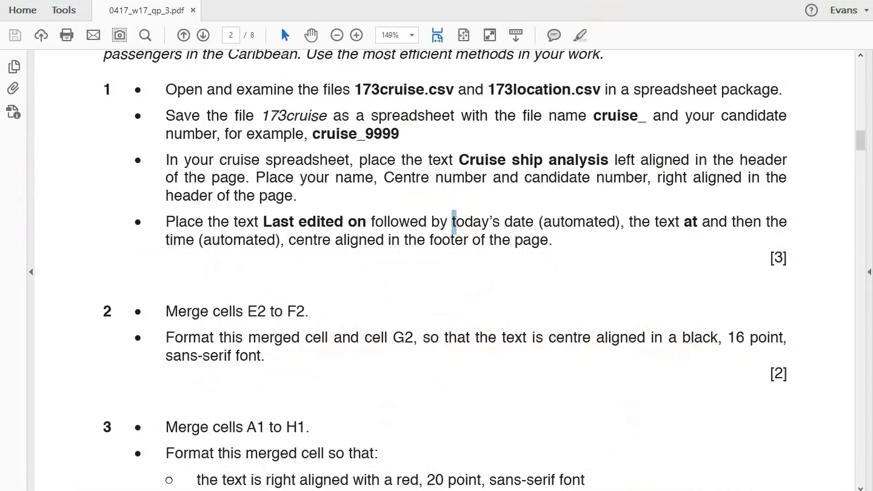
- Set the 2015 and 2014 headings in E2:F2 and G2 to 16 point and centre them
left_click(307, 449)
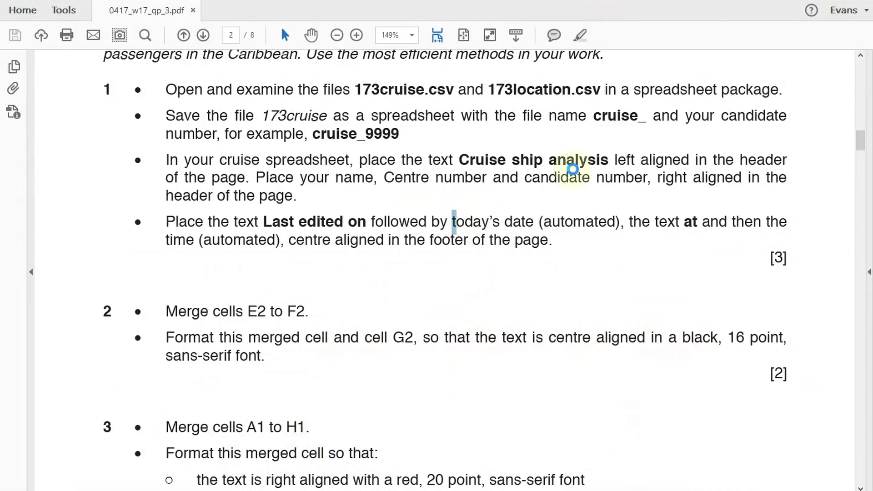
left_click(742, 201, "ctrl")
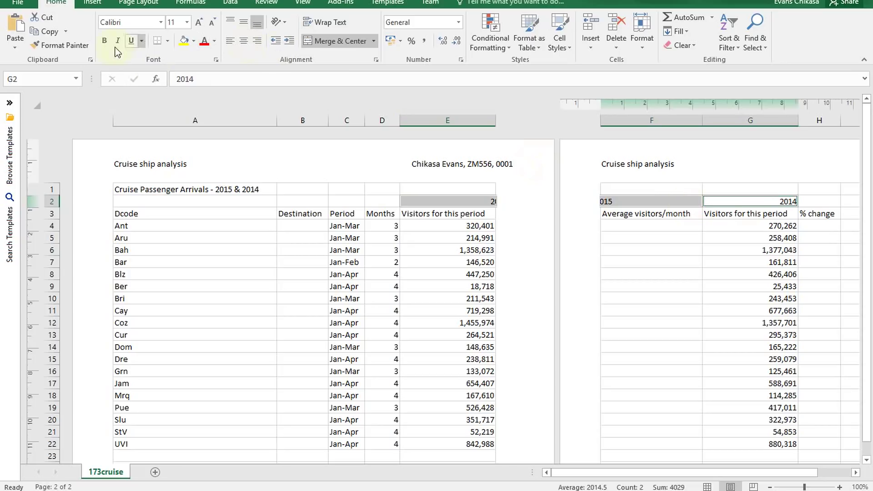
left_click(186, 22)
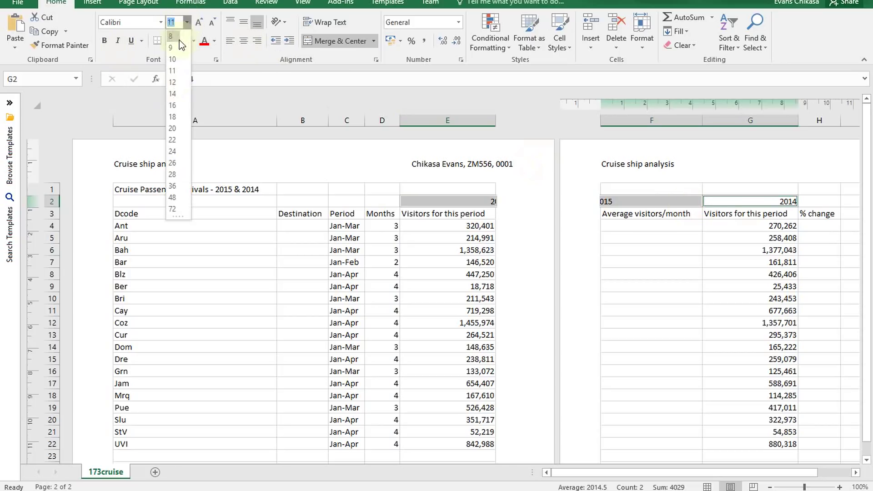
left_click(172, 105)
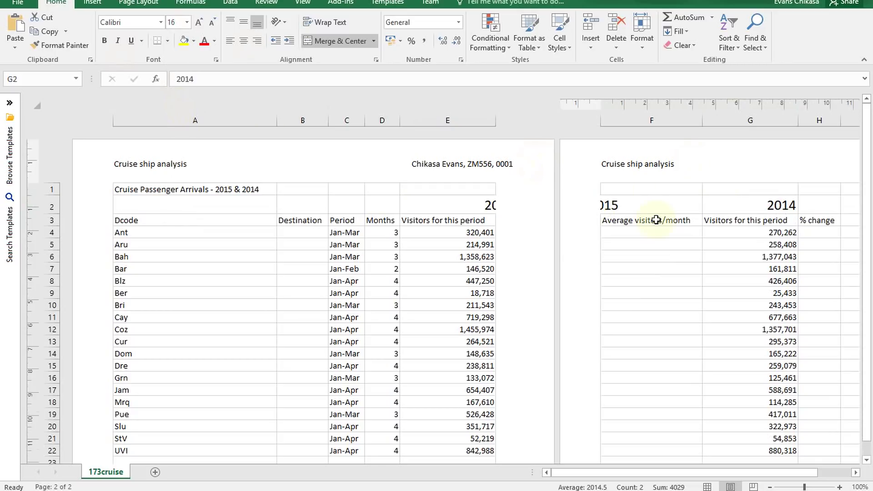
left_click(241, 40)
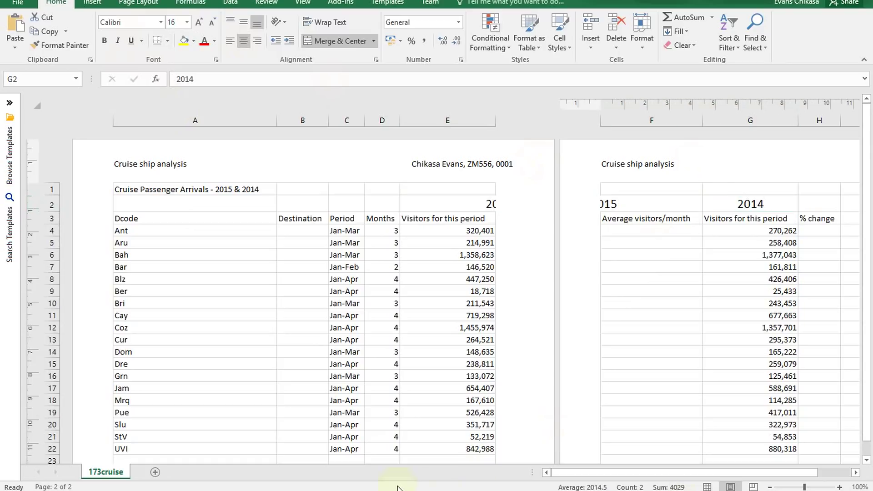
left_click(348, 488)
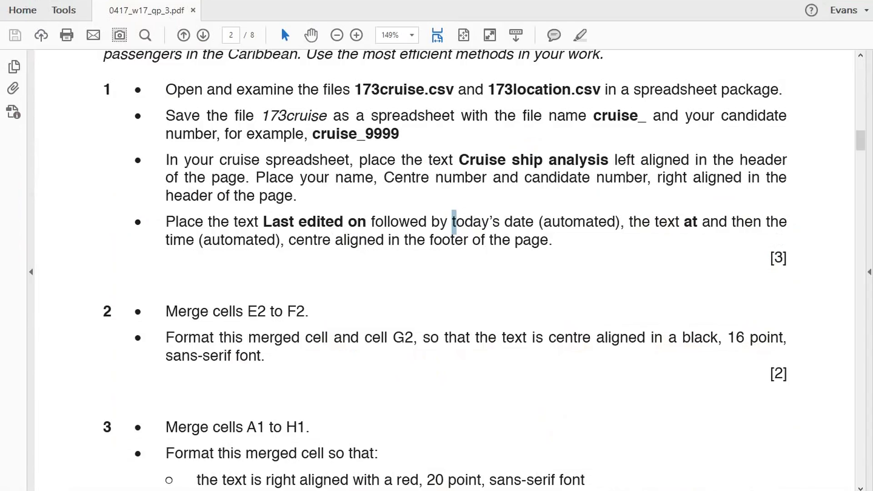
- Read question 3 in the PDF and select the title cells A1 to H1 in row 1
mouse_move(342, 489)
left_click(298, 338)
scroll(277, 370, "down", 3)
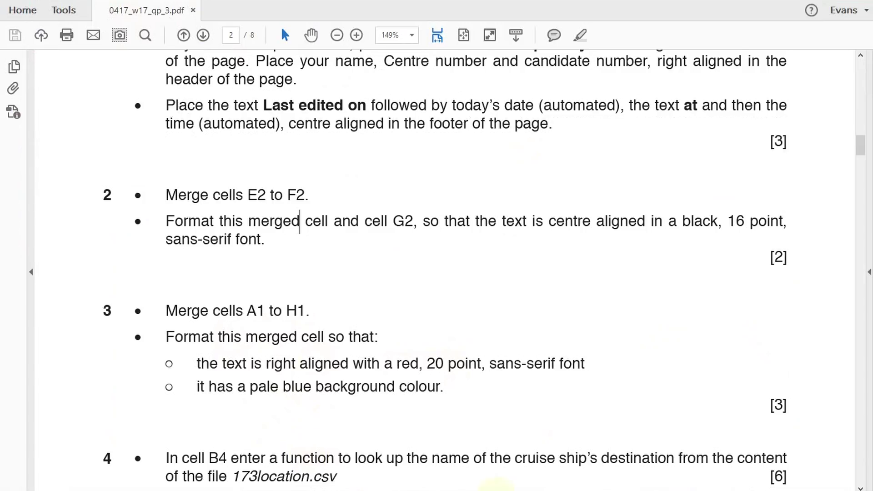
mouse_move(380, 490)
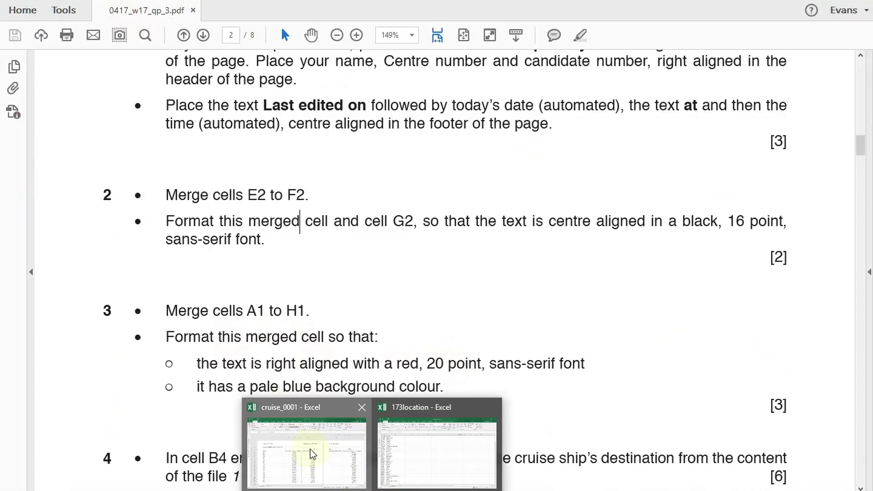
left_click(310, 449)
left_click_drag(152, 189, 805, 184)
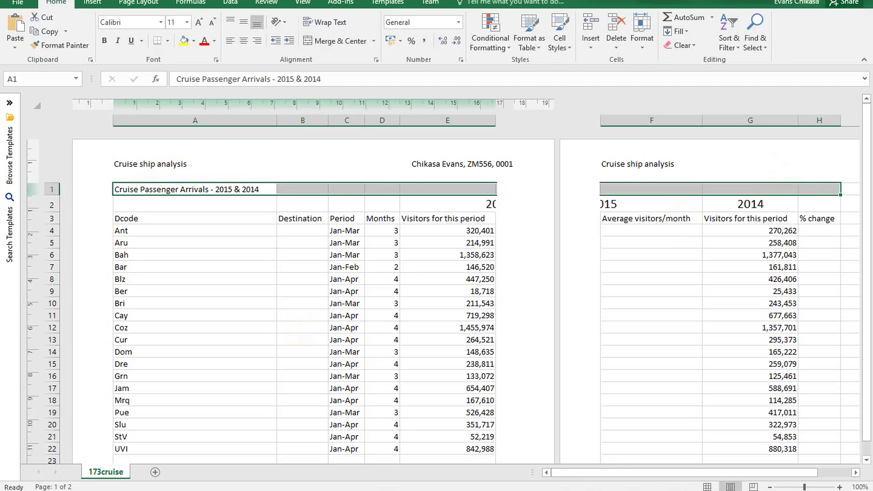
key("alt+Tab")
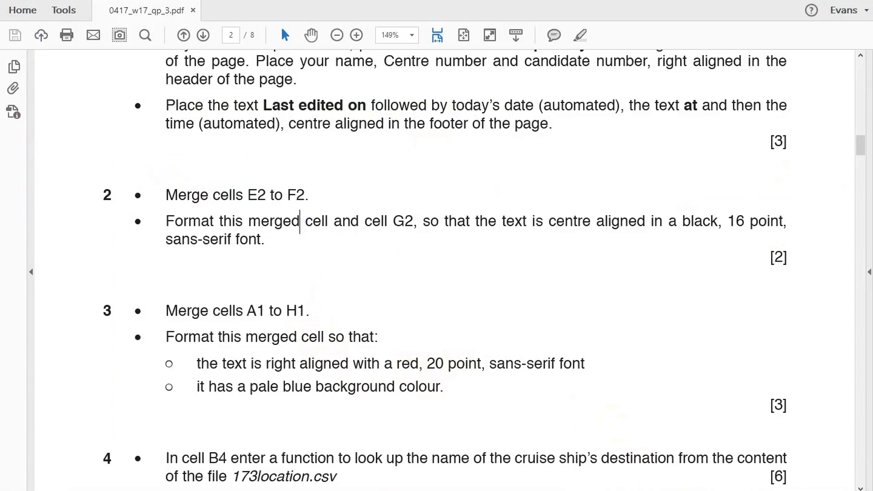
- Merge A1:H1 with Merge Cells and make the title right-aligned, red, 20 point
left_click(337, 464)
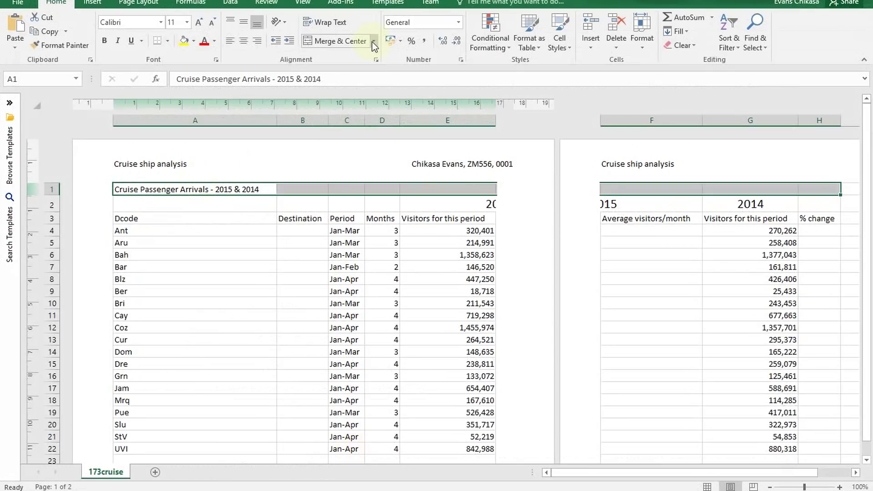
left_click(373, 42)
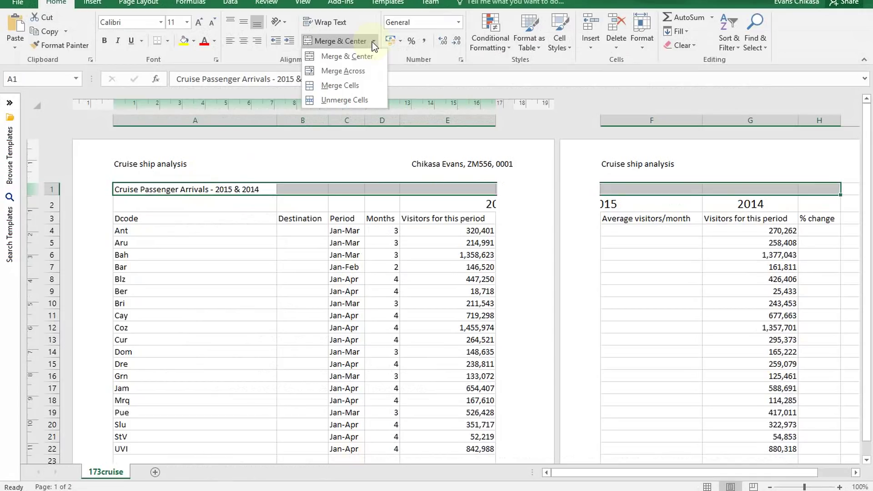
left_click(342, 84)
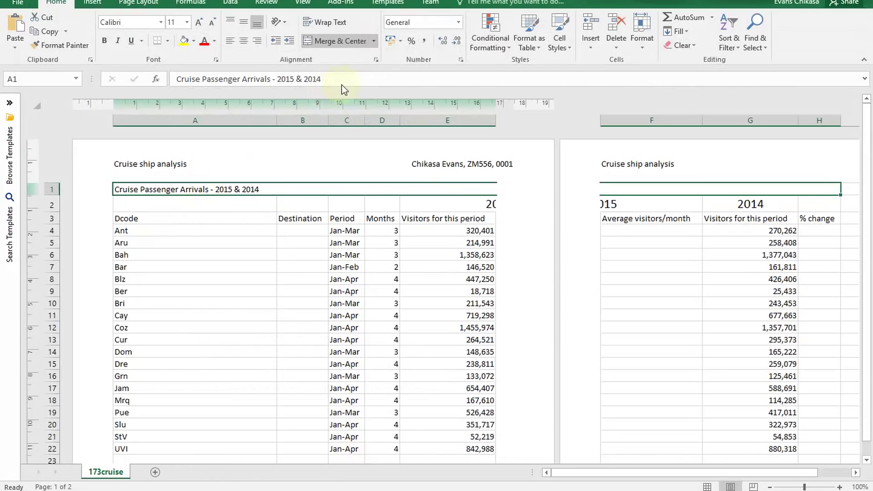
left_click(259, 41)
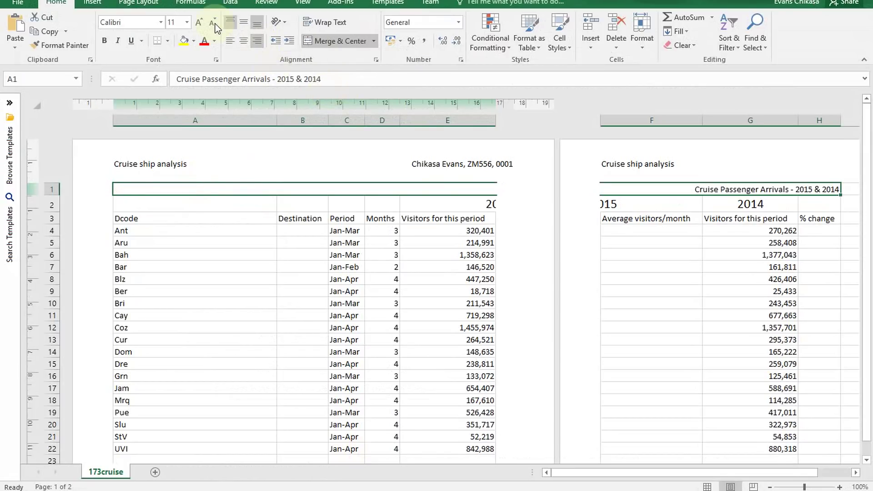
left_click(187, 22)
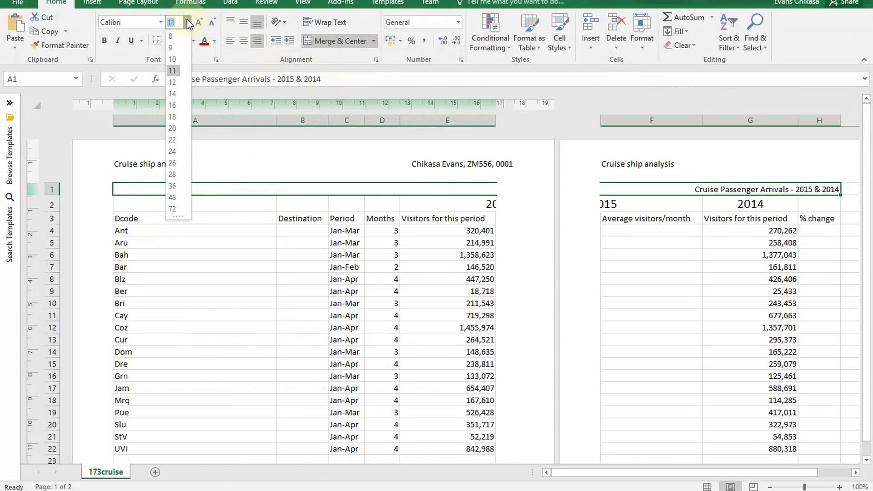
left_click(173, 132)
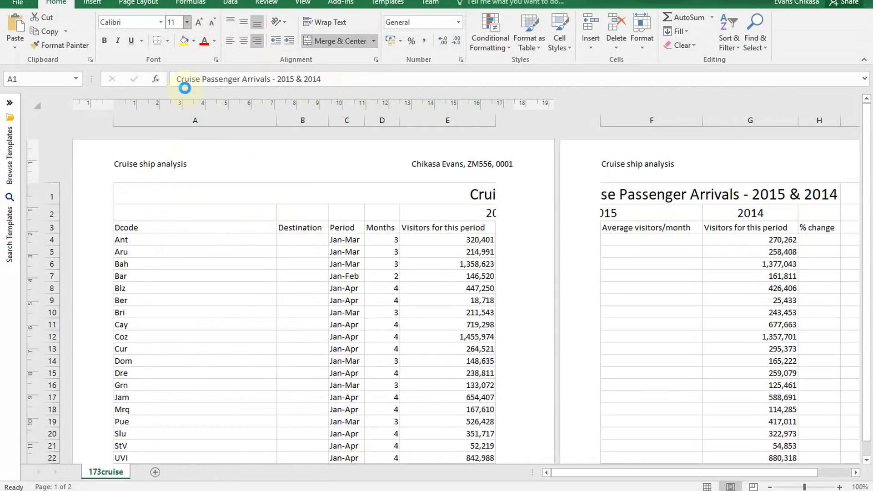
left_click(203, 40)
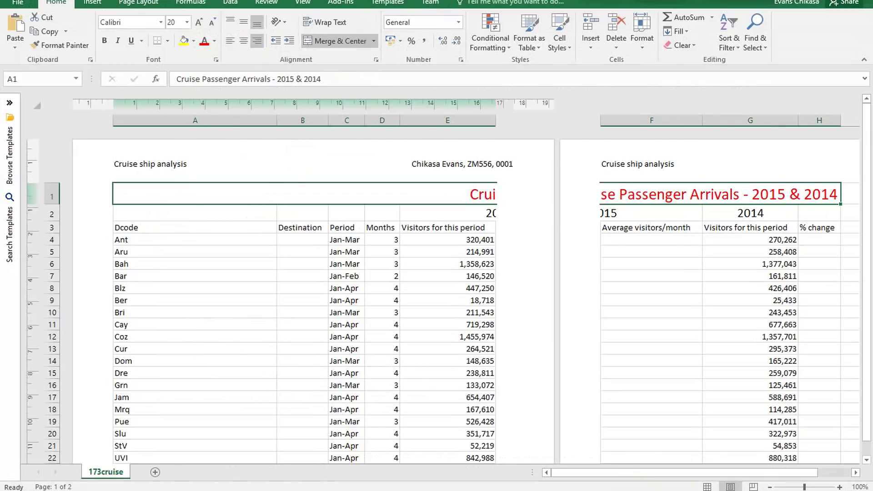
key("alt+Tab")
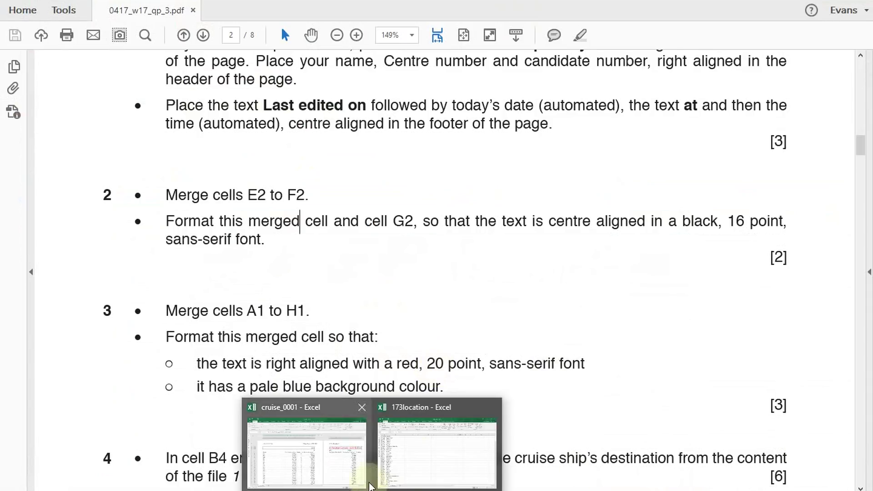
- Fill the merged A1:H1 title cell with a pale blue theme colour
left_click(366, 484)
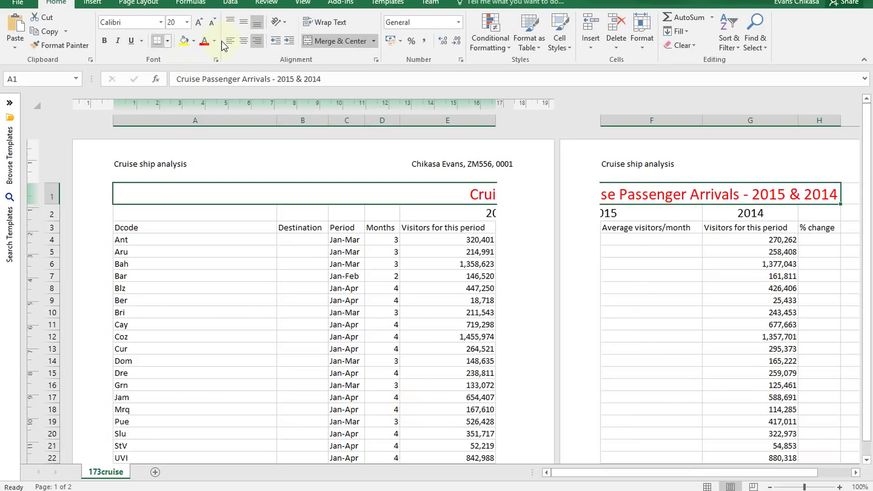
left_click(193, 41)
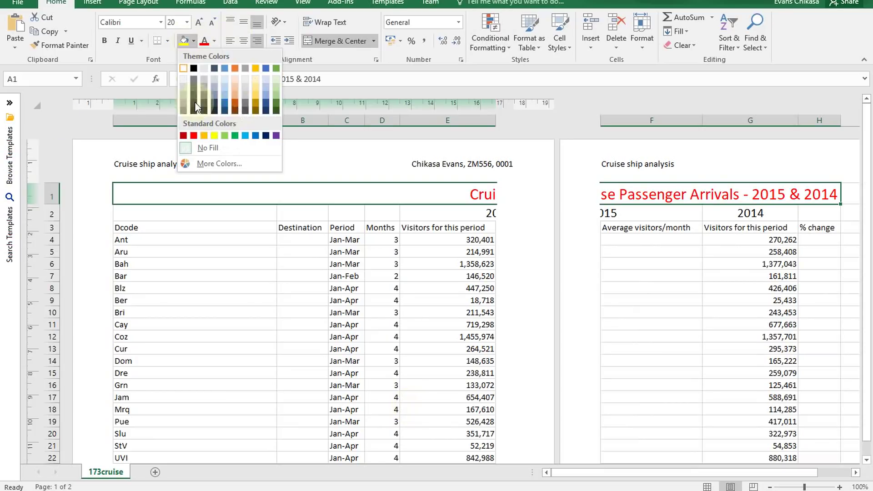
left_click(225, 88)
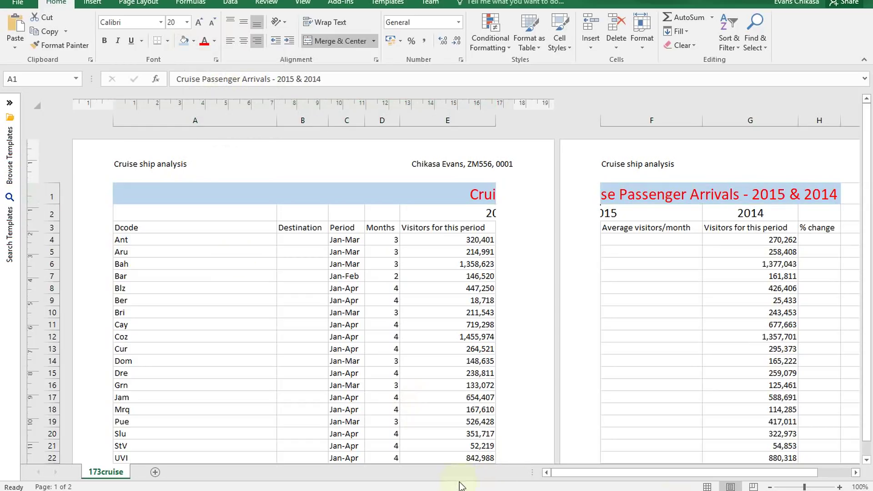
mouse_move(348, 490)
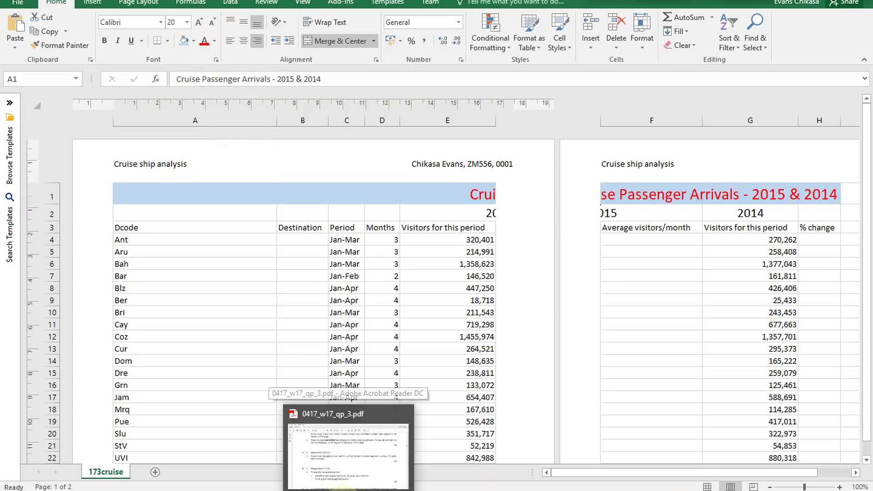
left_click(358, 458)
- Scroll the exam paper to questions 2–5 and bring up the CamStudio recorder window
scroll(346, 364, "down", 3)
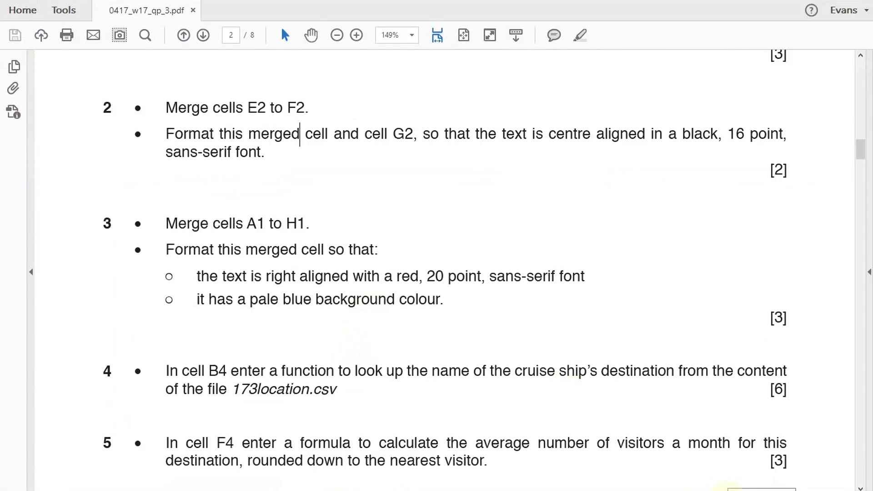
left_click(725, 490)
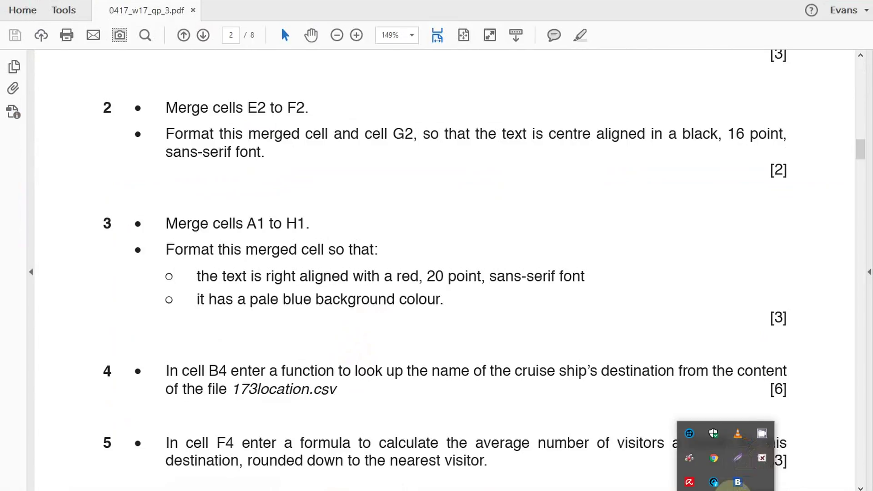
left_click(761, 437)
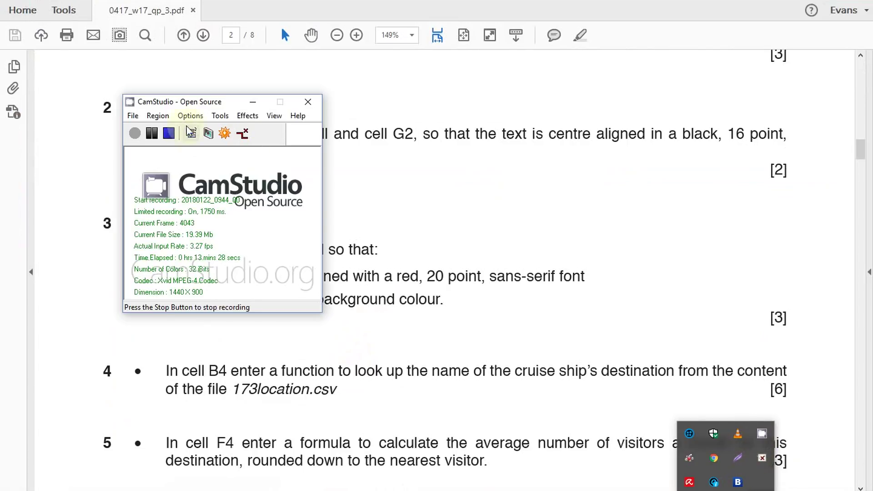